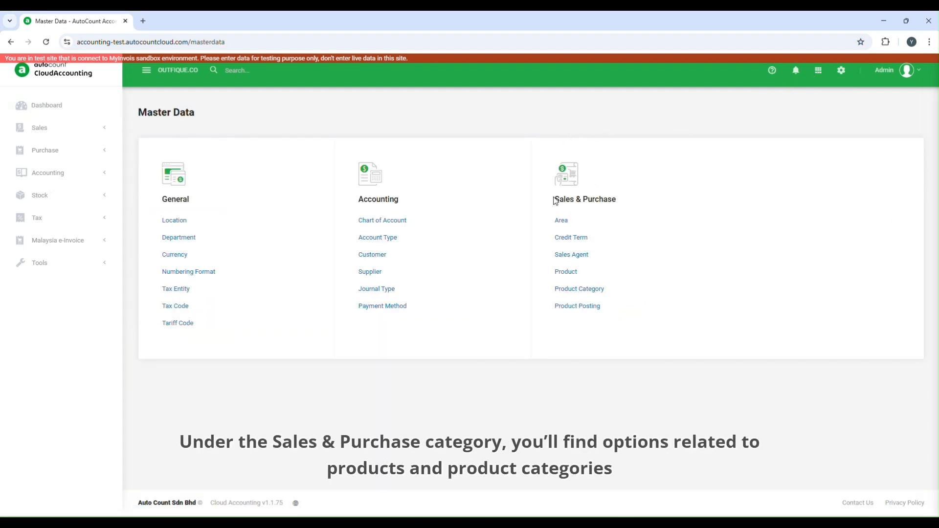
# - Open the Product Posting list from the Sales & Purchase master data and examine the Default posting
pyautogui.moveTo(553, 197); pyautogui.dragTo(650, 202)
pyautogui.click(675, 191)
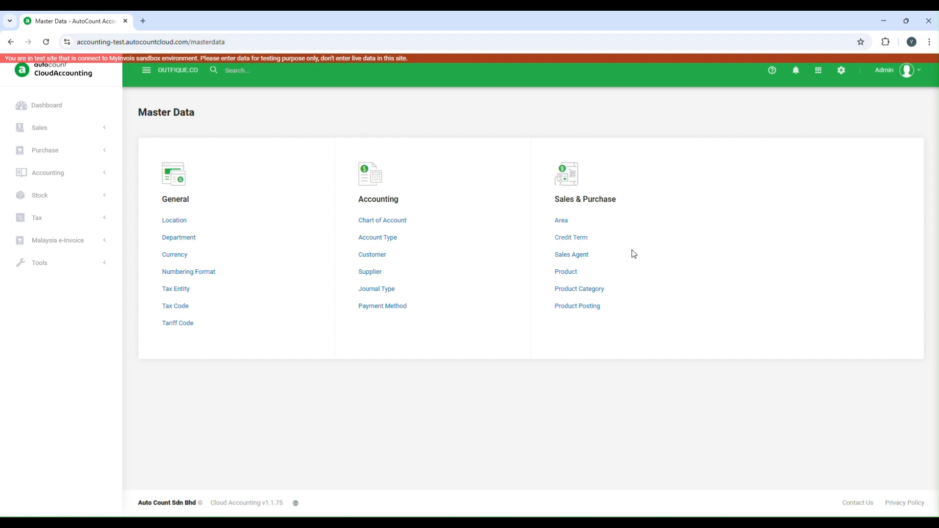
pyautogui.click(598, 310)
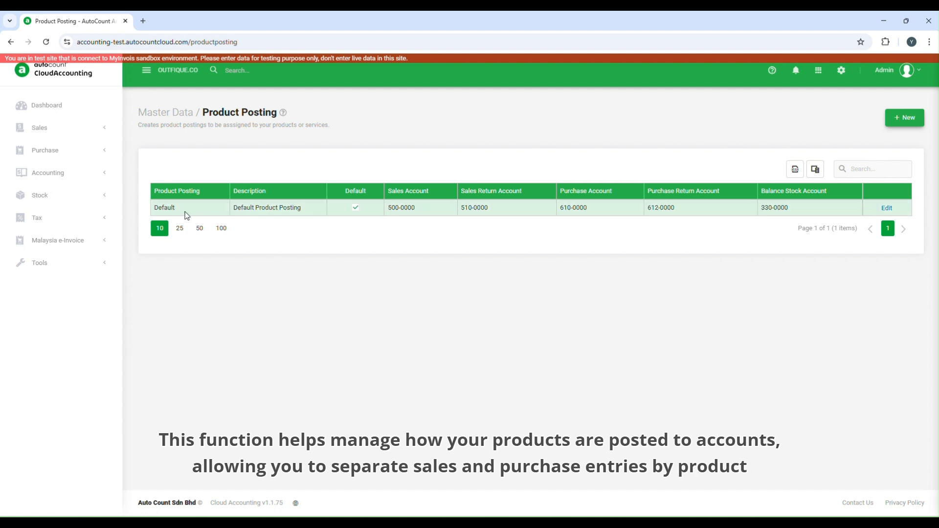
pyautogui.doubleClick(157, 211)
pyautogui.click(379, 278)
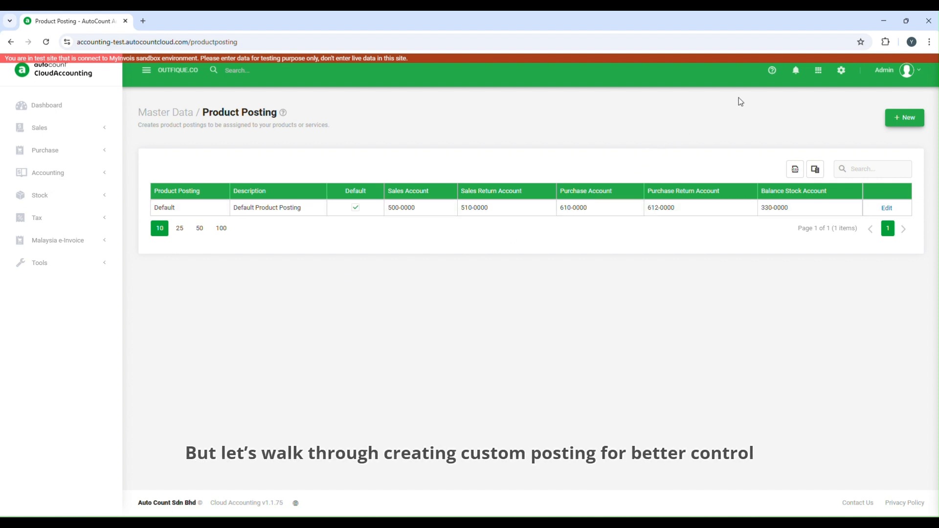
# - Go to the Chart of Account in the master data and start a new normal account under the SALES category
pyautogui.click(815, 74)
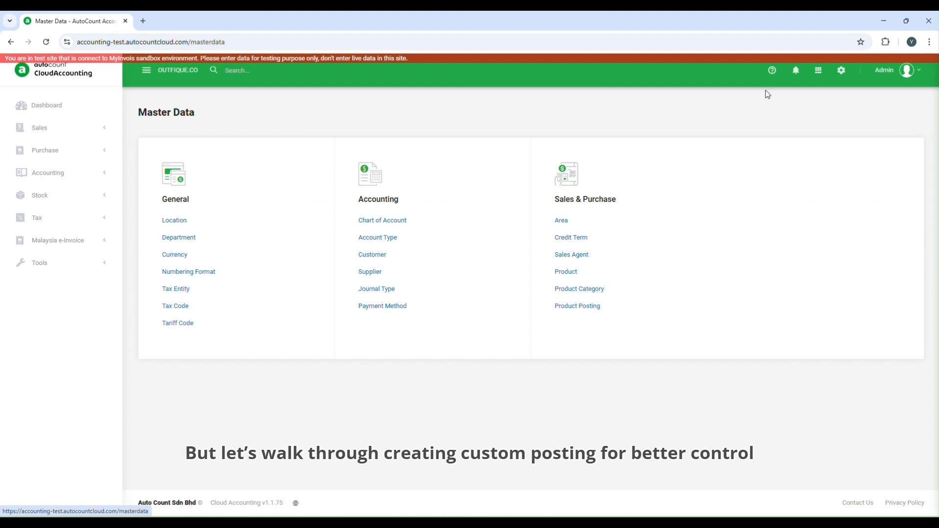
pyautogui.click(403, 220)
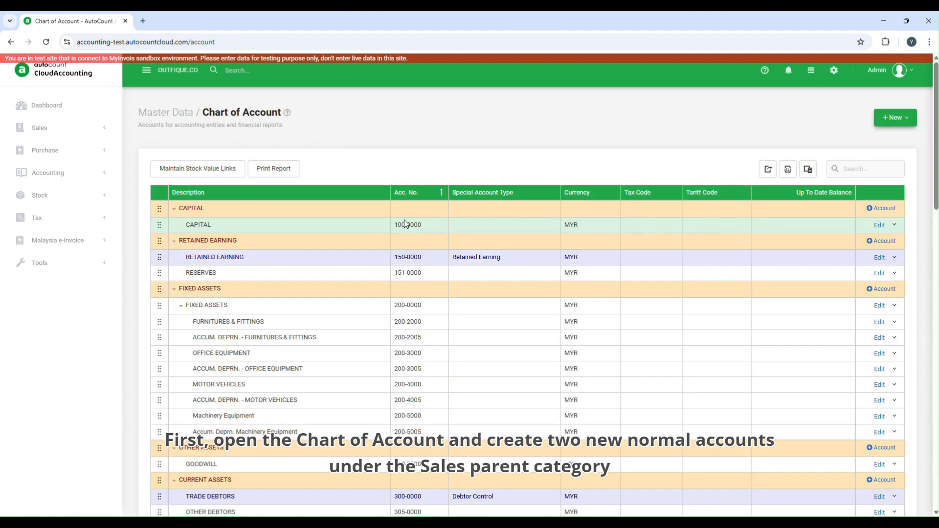
pyautogui.scroll(-4, 748, 157)
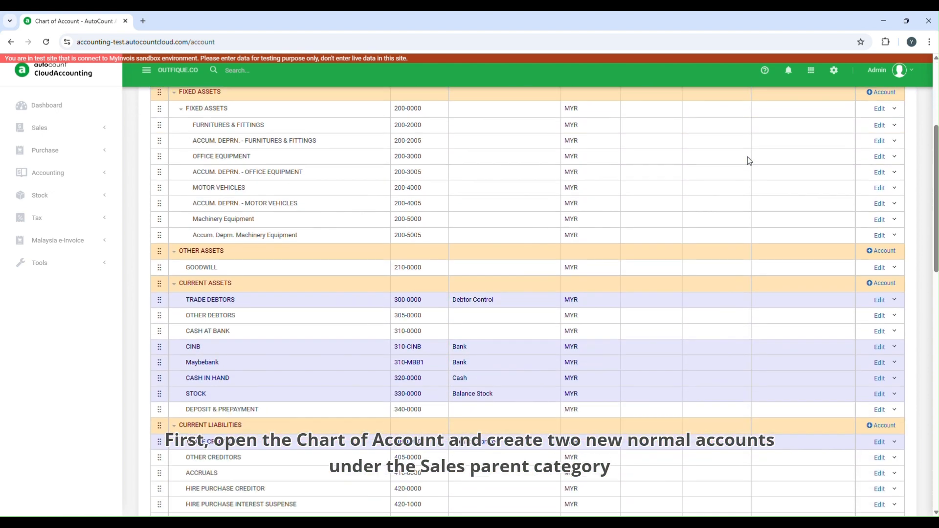
pyautogui.scroll(-6, 748, 156)
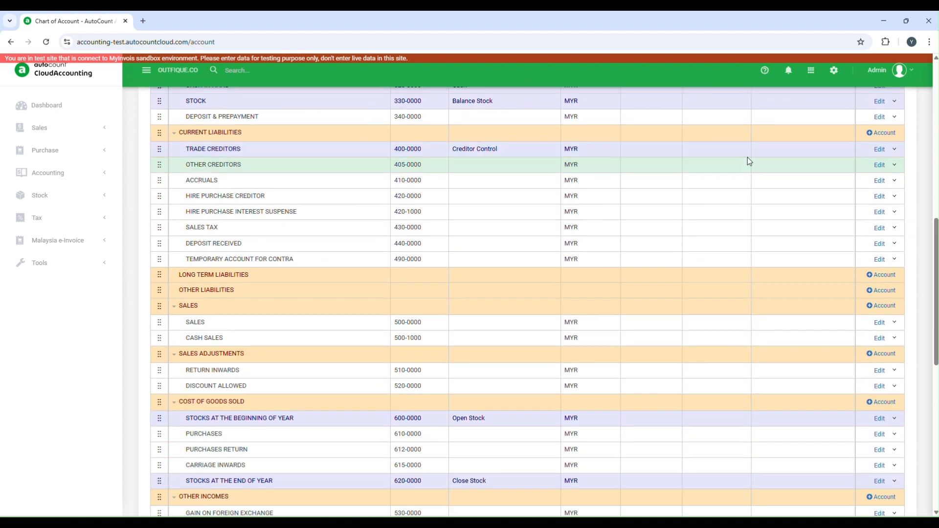
pyautogui.doubleClick(186, 307)
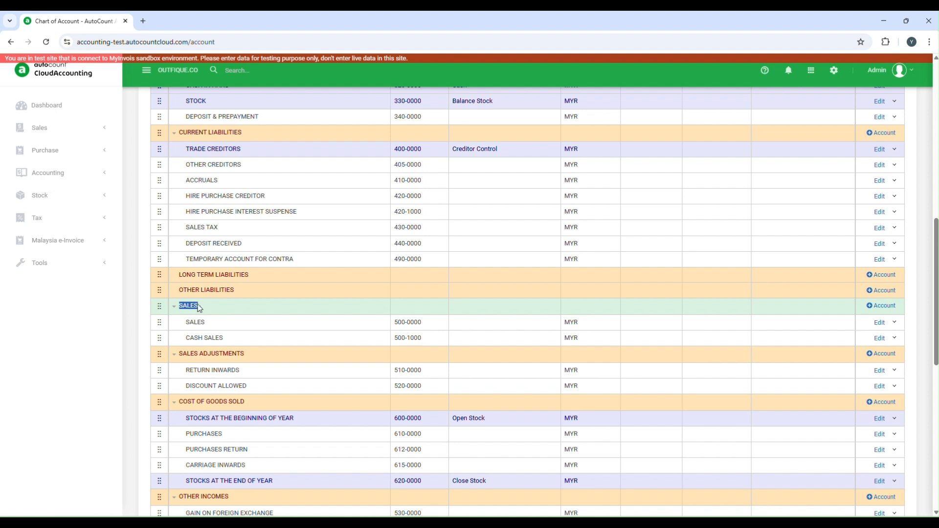
pyautogui.click(876, 308)
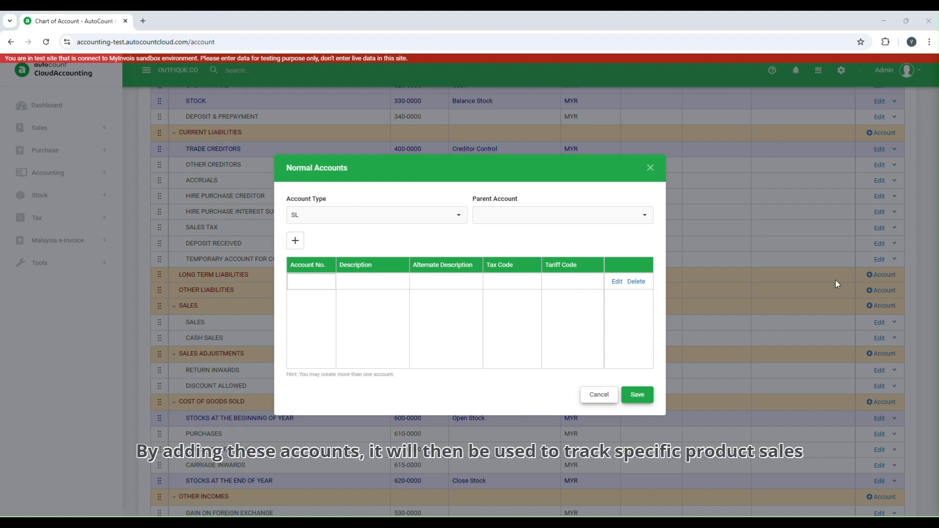
# - Fill in the first new account with number 500-2000 and description "SALES - Apparel"
pyautogui.click(618, 282)
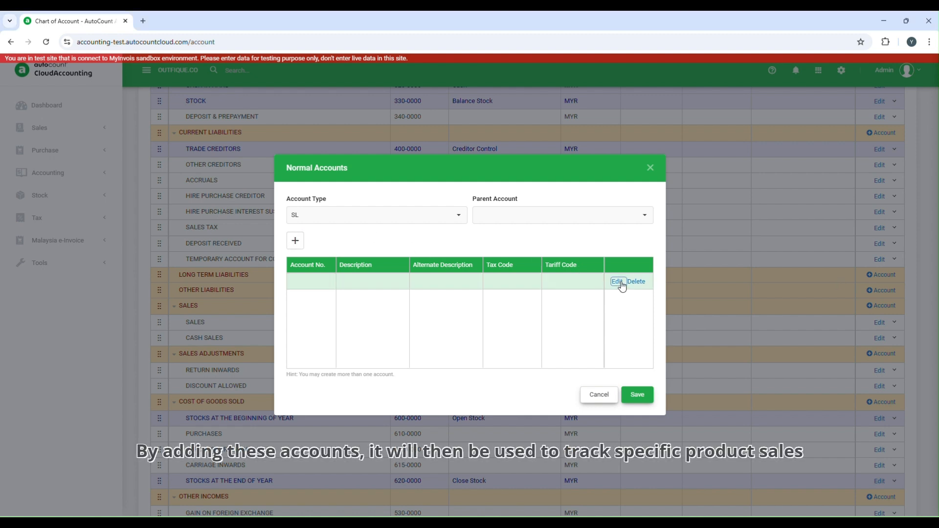
pyautogui.write('590-2000')
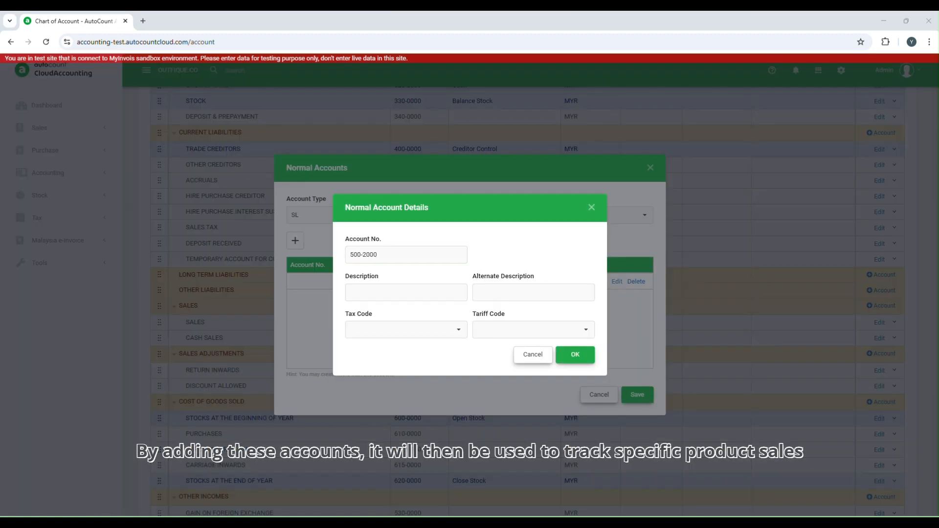
pyautogui.click(390, 292)
pyautogui.write('Sales - Apparel')
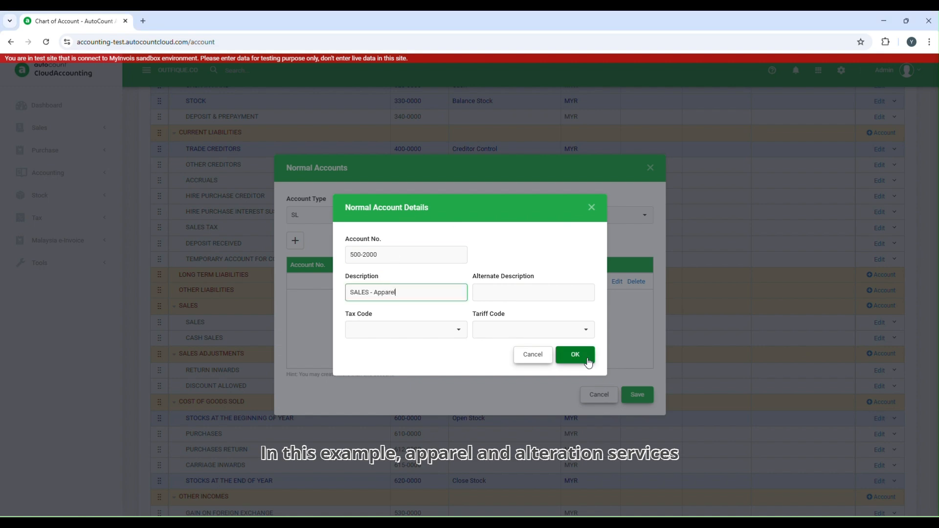
pyautogui.click(575, 355)
# - Add a second account numbered 500-3000 with description "SALES - Alteration" and save both normal accounts
pyautogui.click(295, 240)
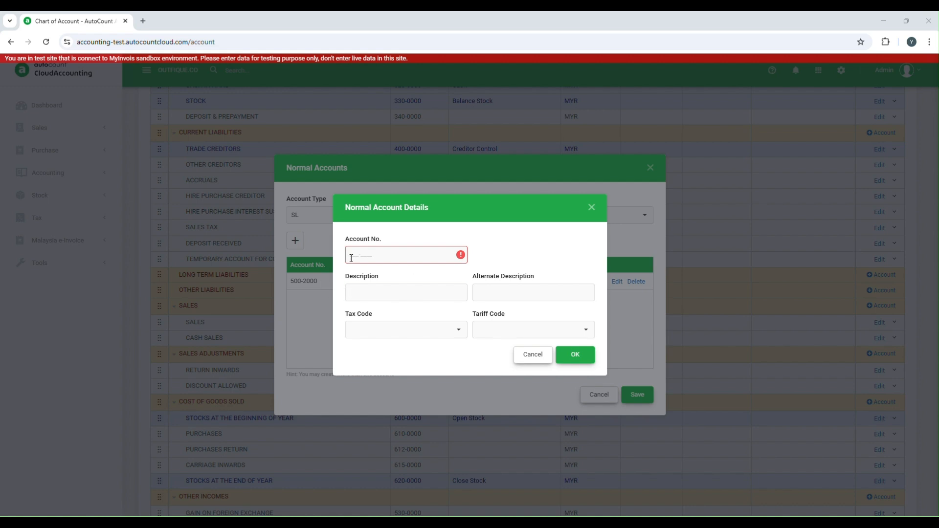
pyautogui.click(372, 255)
pyautogui.write('5003000')
pyautogui.click(403, 291)
pyautogui.write('SALES - Alteration')
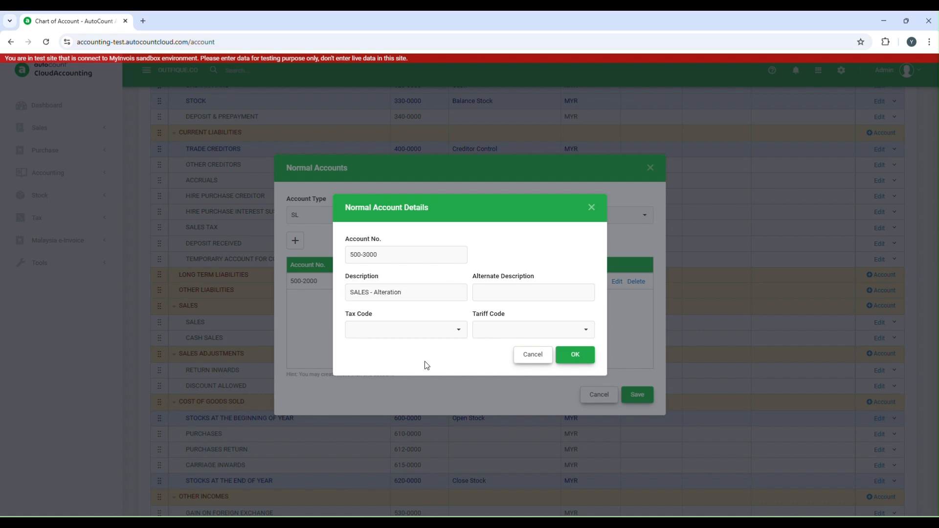
pyautogui.click(586, 363)
pyautogui.click(638, 395)
pyautogui.scroll(-2, 458, 343)
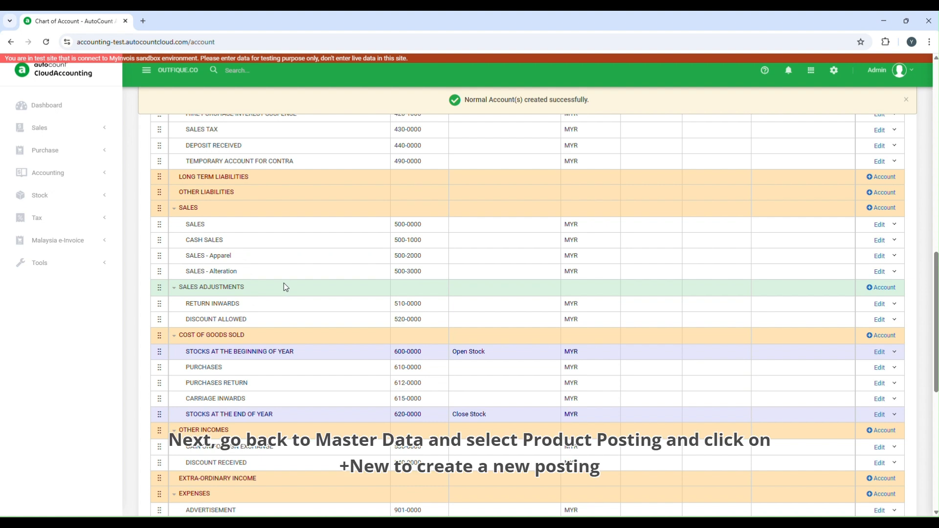
# - Create a new product posting in the master data named "Apparel" with the description "Shirt and Pants"
pyautogui.click(810, 72)
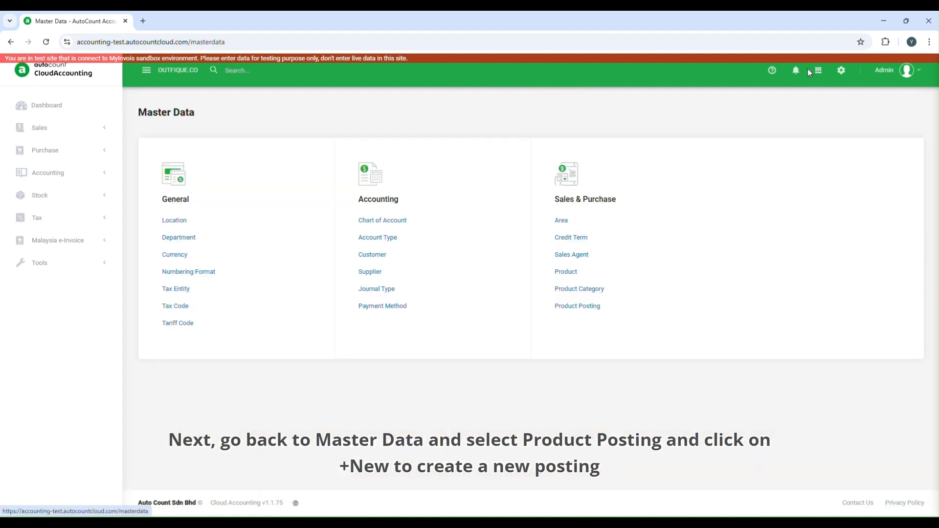
pyautogui.click(591, 310)
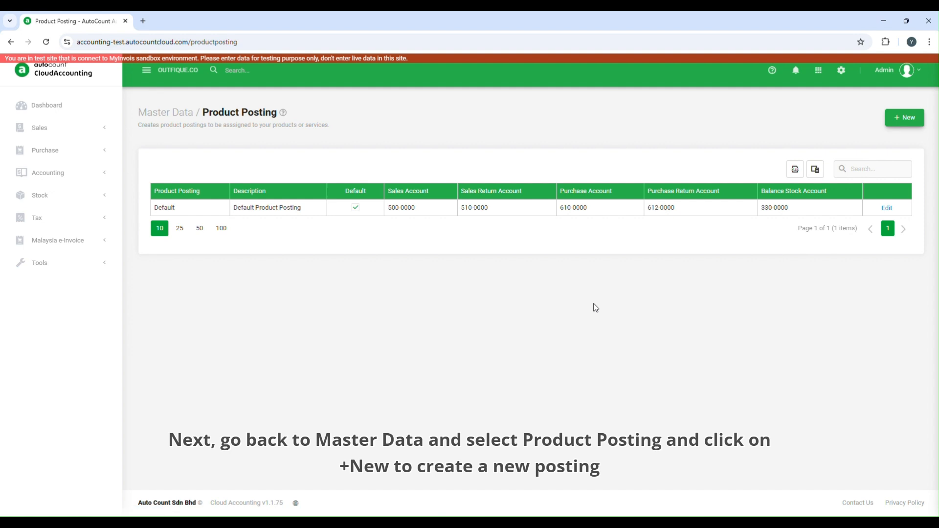
pyautogui.click(905, 125)
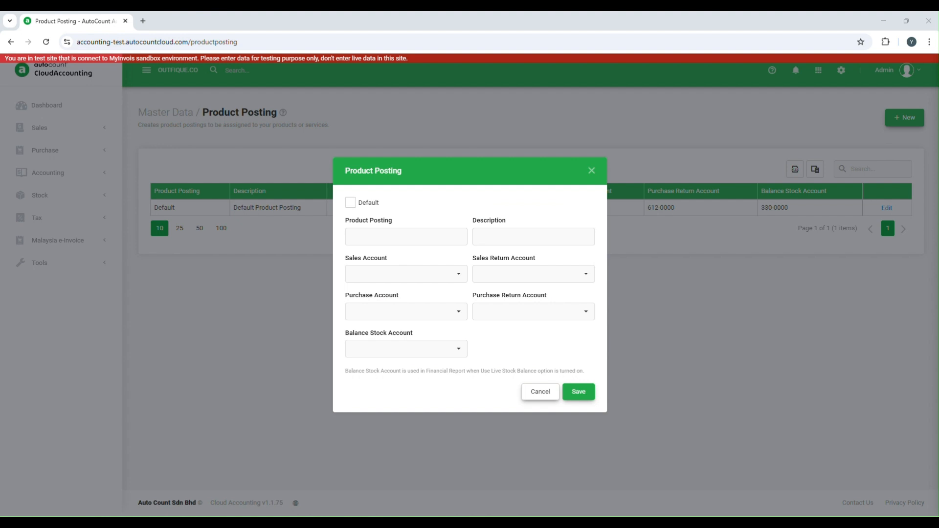
pyautogui.click(445, 235)
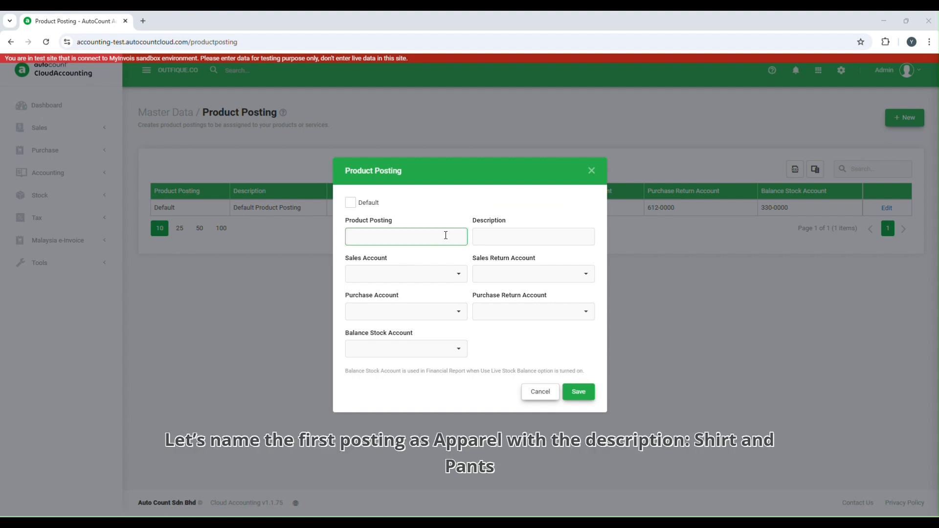
pyautogui.write('Apparel')
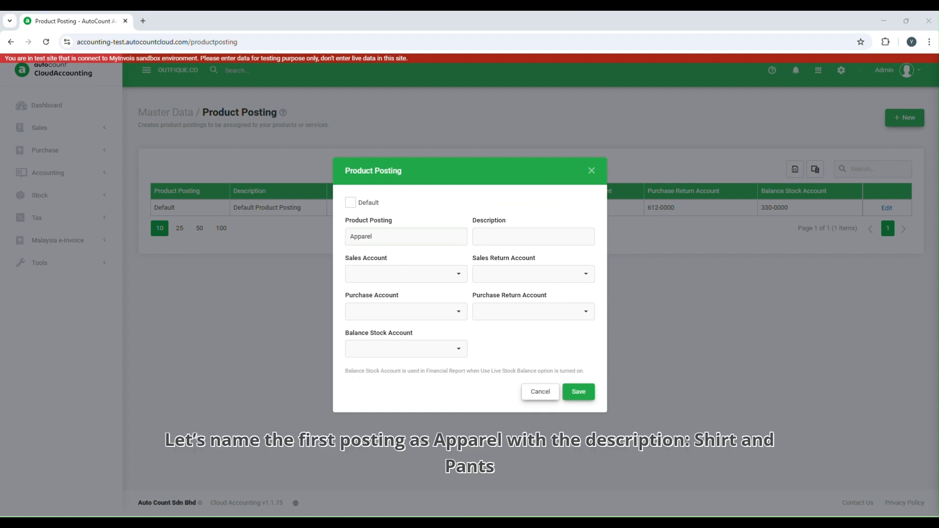
pyautogui.click(540, 240)
pyautogui.write('Shirt and Pants')
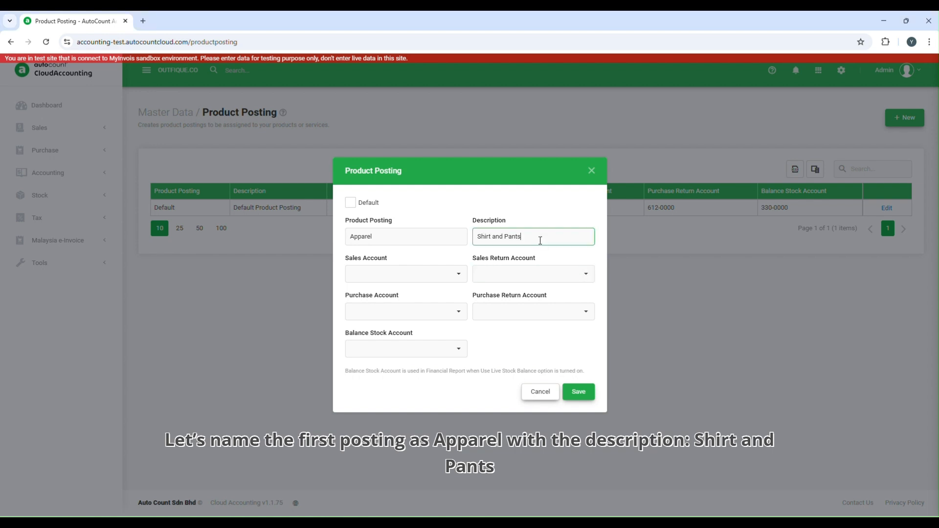
pyautogui.click(472, 346)
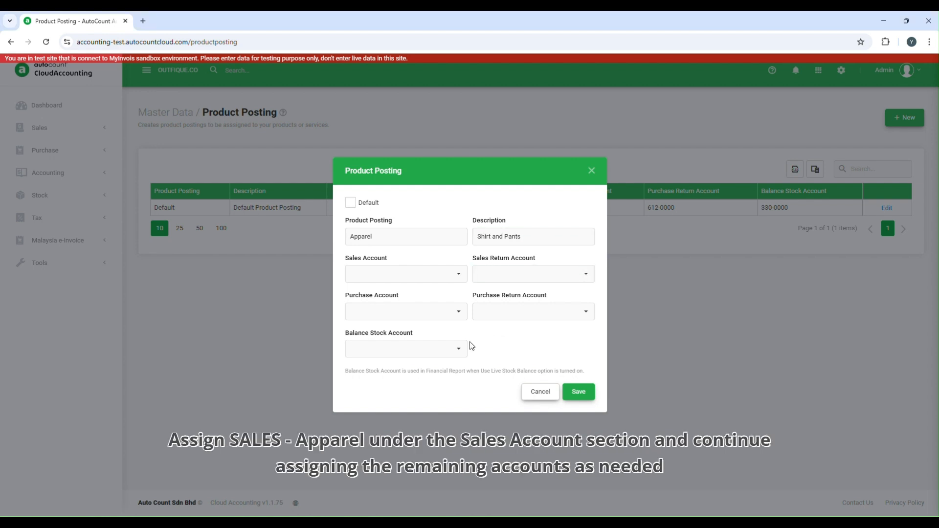
# - Assign 500-2000 (SALES - Apparel) as the Apparel posting's sales account and 510-0000 as its sales return account
pyautogui.click(459, 274)
pyautogui.write('sales')
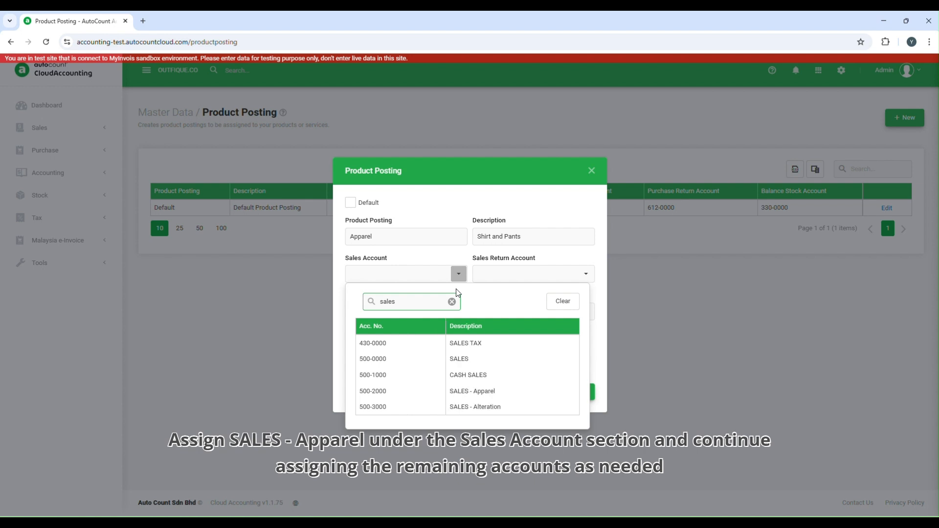
pyautogui.click(473, 393)
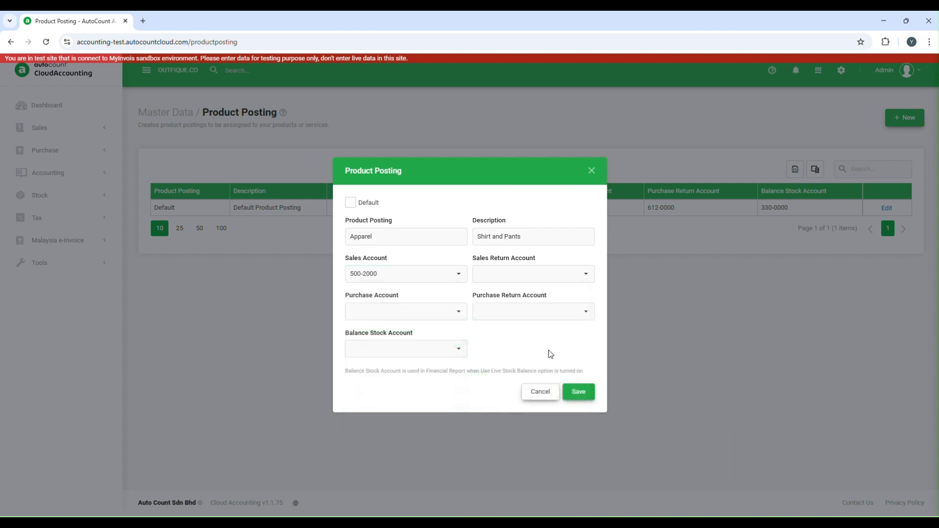
pyautogui.click(558, 278)
pyautogui.write('re')
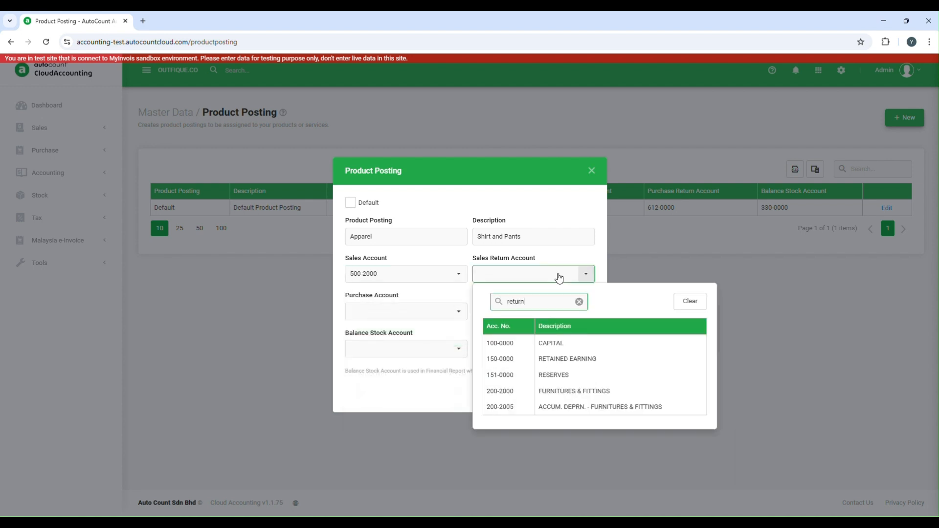
pyautogui.write('turn')
pyautogui.click(543, 341)
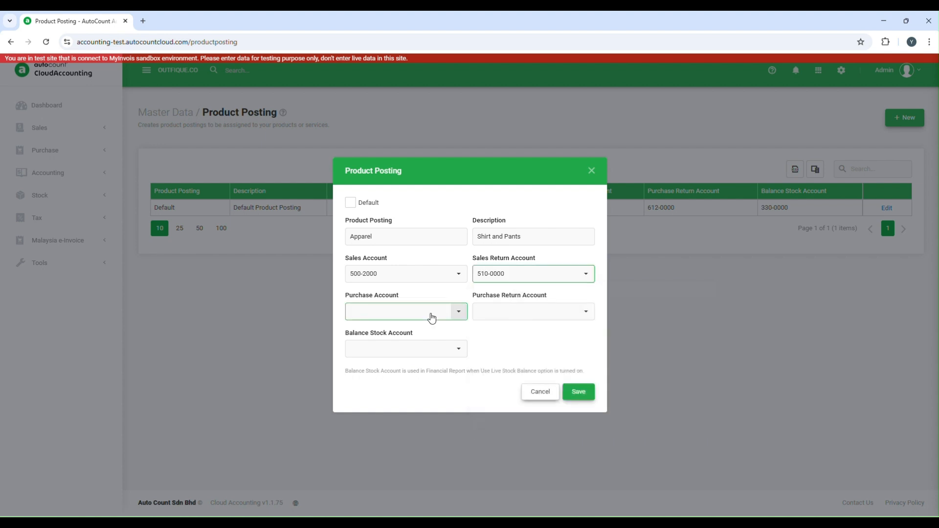
# - Assign 610-0000 as the Apparel posting's purchase account and 612-0000 as its purchase return account
pyautogui.click(431, 318)
pyautogui.write('purcha')
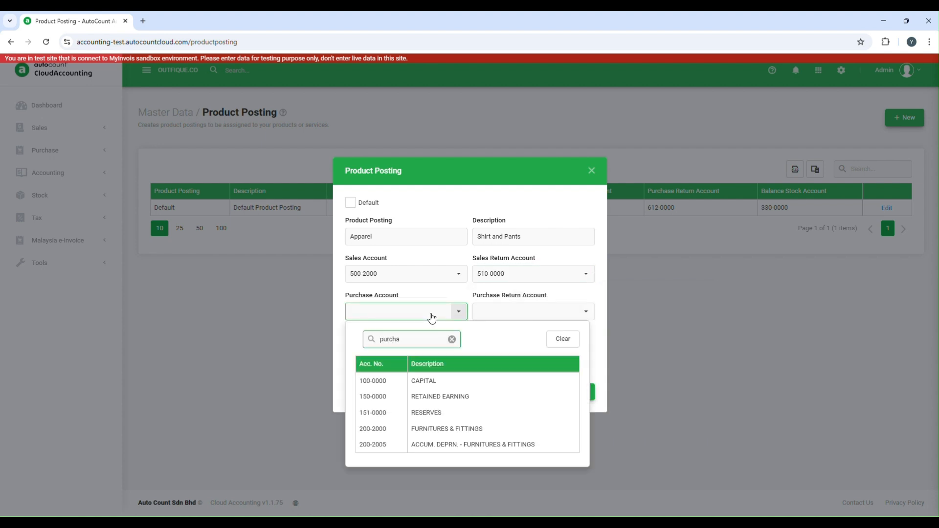
pyautogui.click(440, 413)
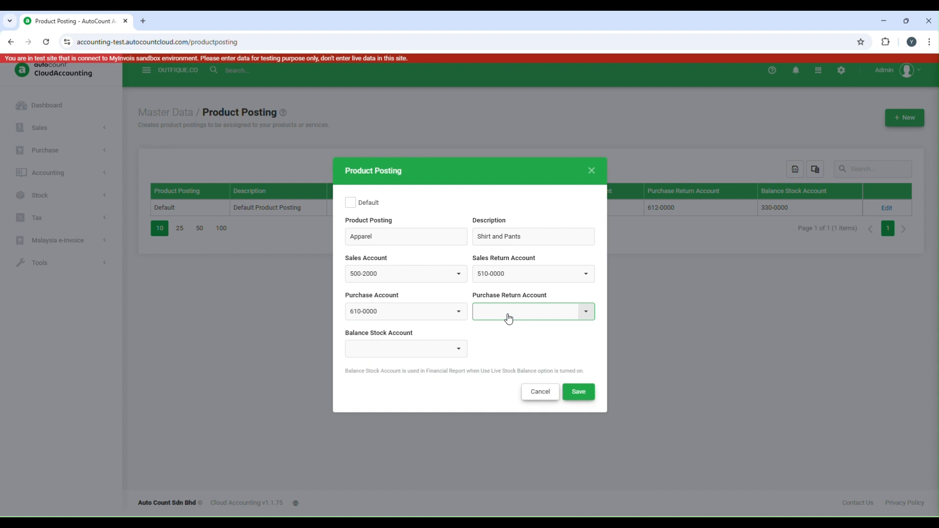
pyautogui.click(509, 319)
pyautogui.write('p')
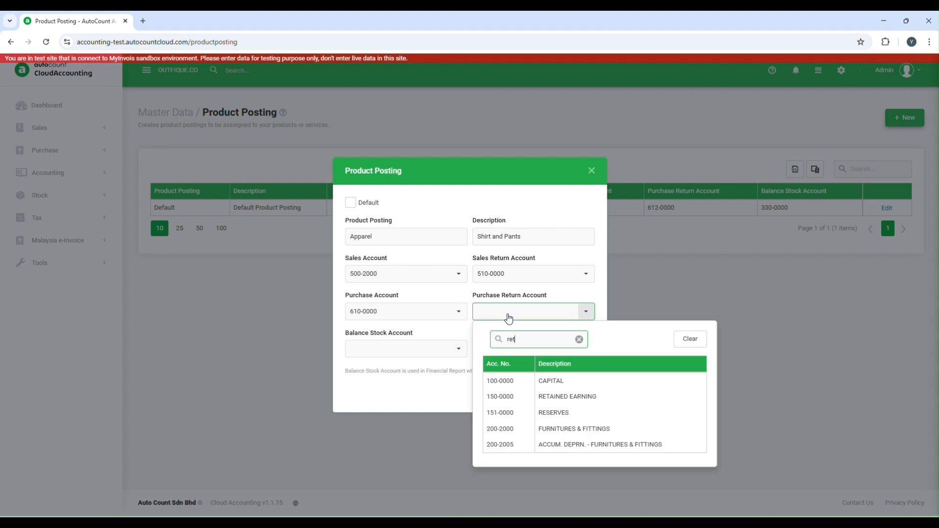
pyautogui.write('et')
pyautogui.click(550, 409)
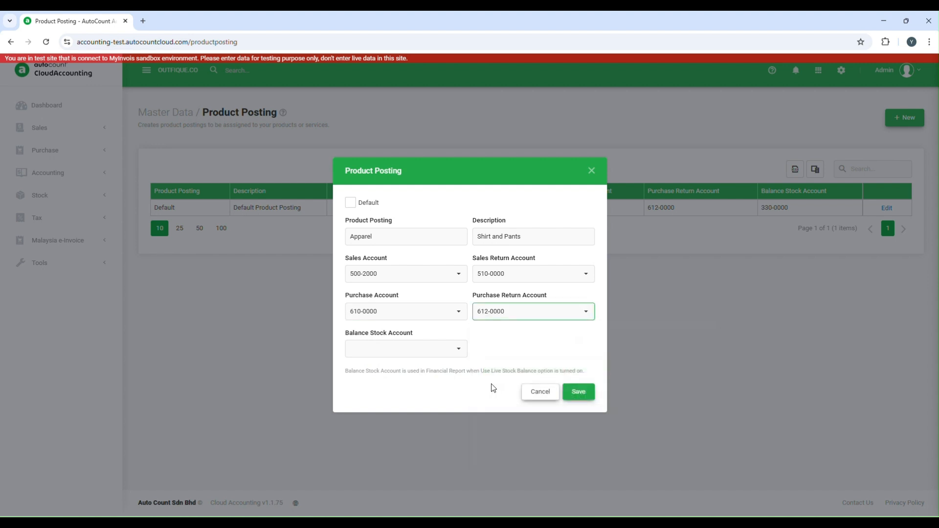
# - Set the Apparel posting's balance stock account to 330-0000 (STOCK) and save the posting
pyautogui.click(430, 348)
pyautogui.click(421, 418)
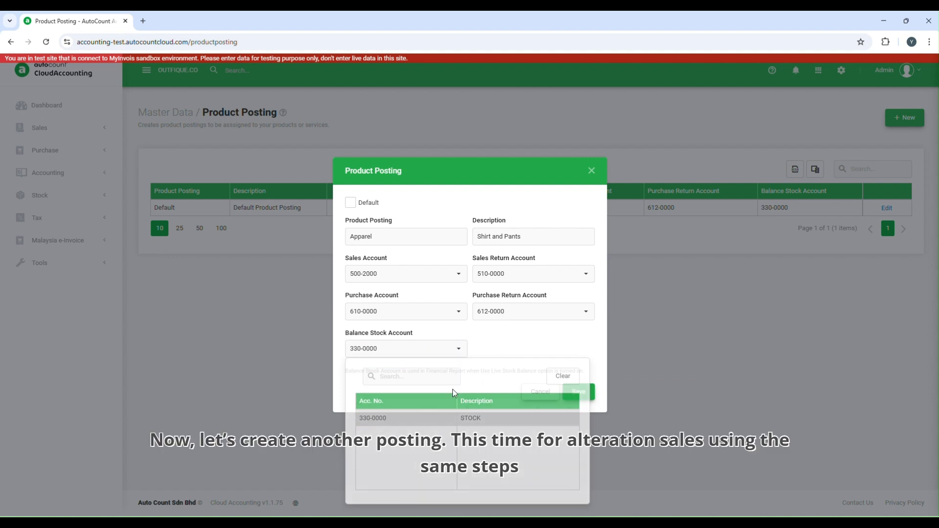
pyautogui.click(579, 392)
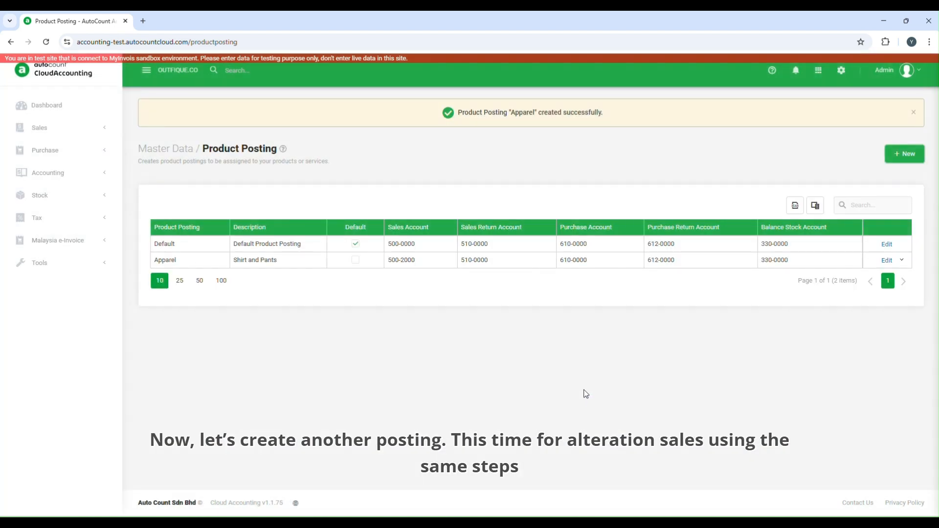
# - Start another product posting named "Alteration" with the description "Alteration Services"
pyautogui.click(905, 155)
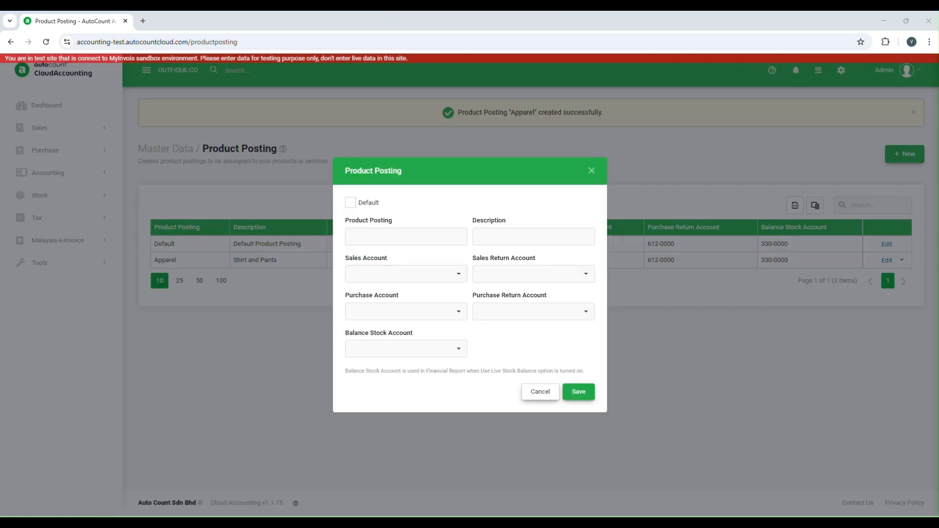
pyautogui.click(364, 238)
pyautogui.write('Alteration')
pyautogui.click(478, 234)
pyautogui.write('Alteration Services')
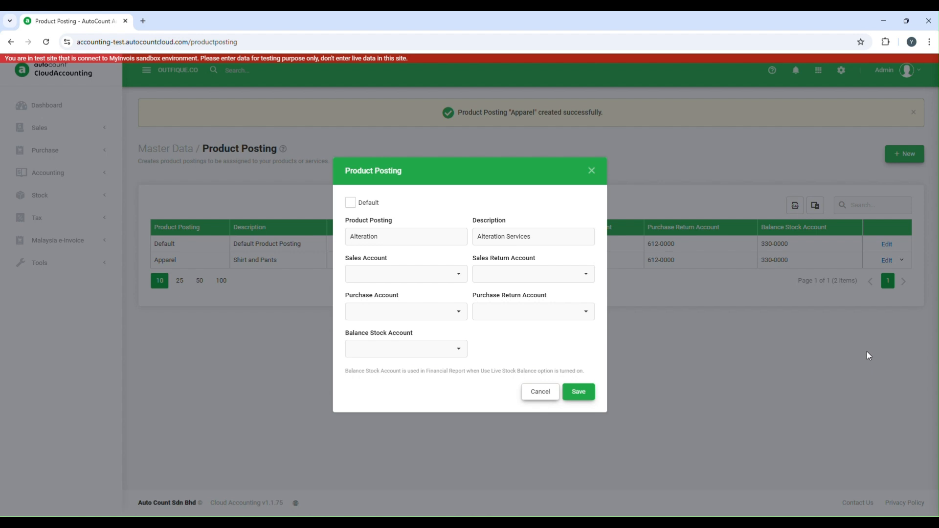
# - Assign 500-3000 as the Alteration posting's sales account and 510-0000 as its sales return account
pyautogui.click(422, 280)
pyautogui.write('sales')
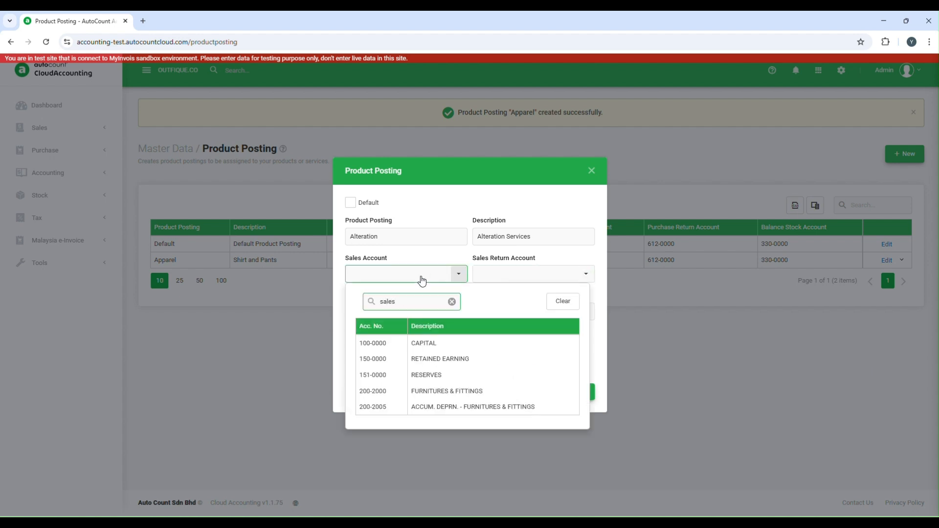
pyautogui.click(460, 409)
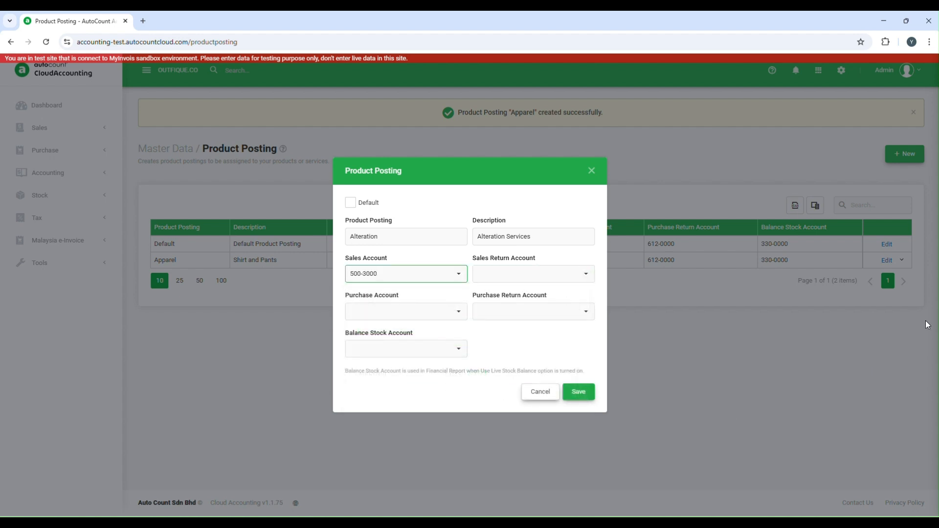
pyautogui.click(550, 283)
pyautogui.write('retu')
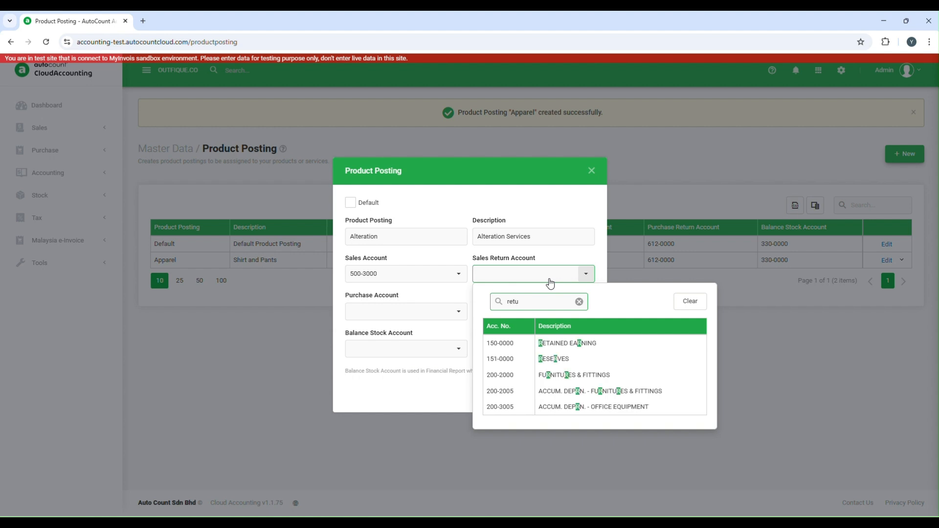
pyautogui.click(541, 347)
# - Assign 610-0000 as the Alteration posting's purchase account and 612-0000 as its purchase return account, and save the posting
pyautogui.click(447, 318)
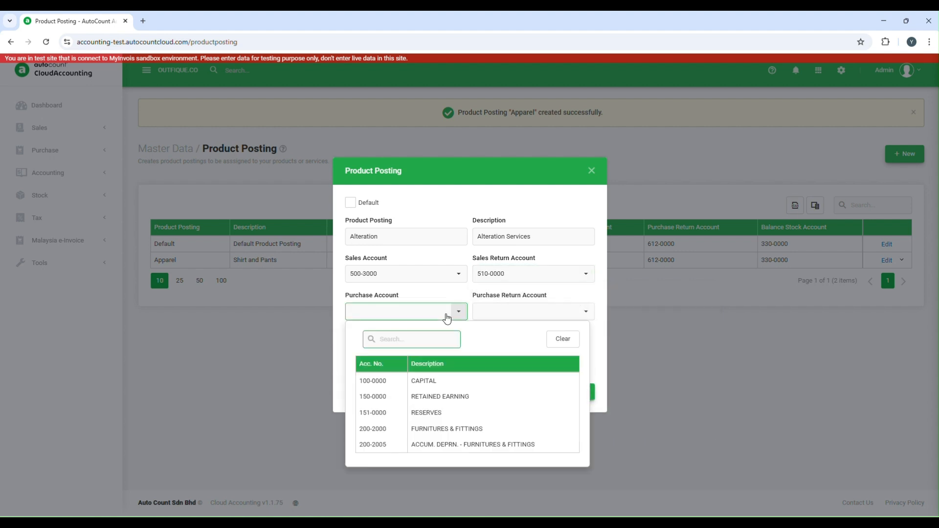
pyautogui.write('pu')
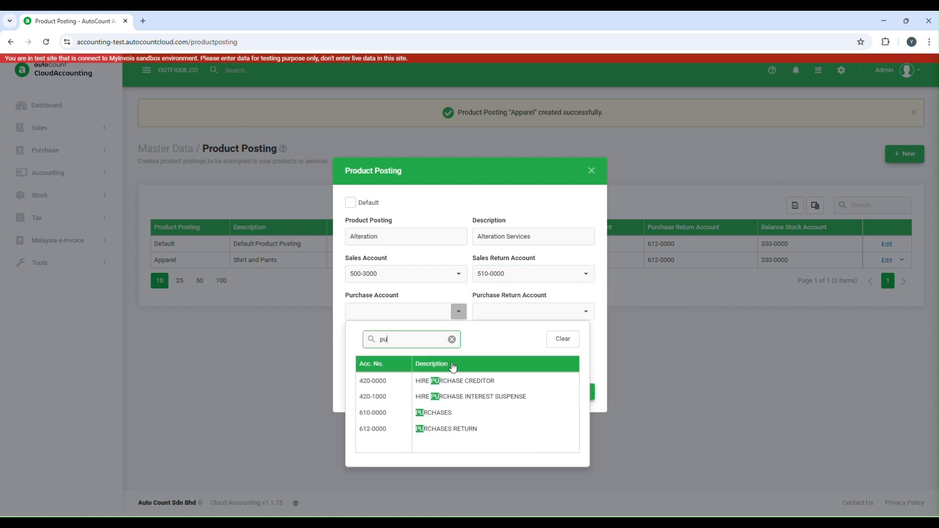
pyautogui.click(440, 412)
pyautogui.click(535, 317)
pyautogui.write('re')
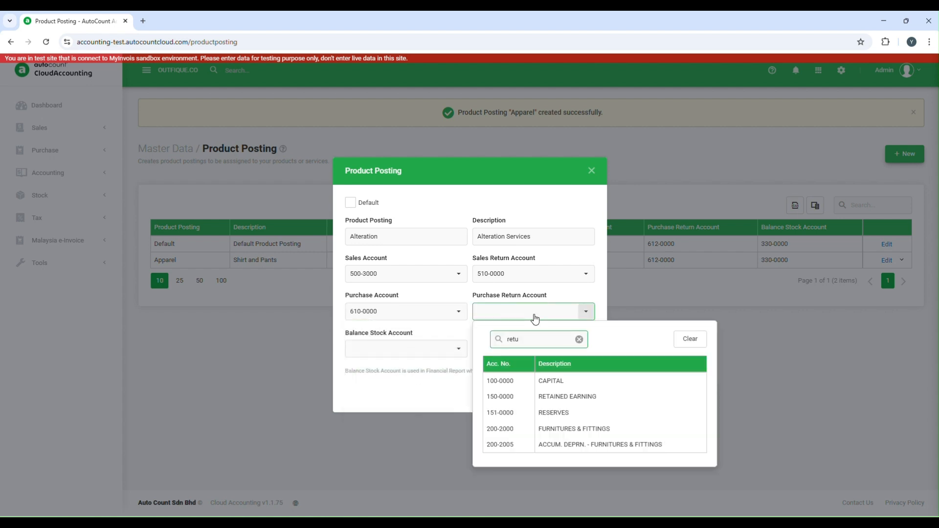
pyautogui.write('tu')
pyautogui.click(546, 380)
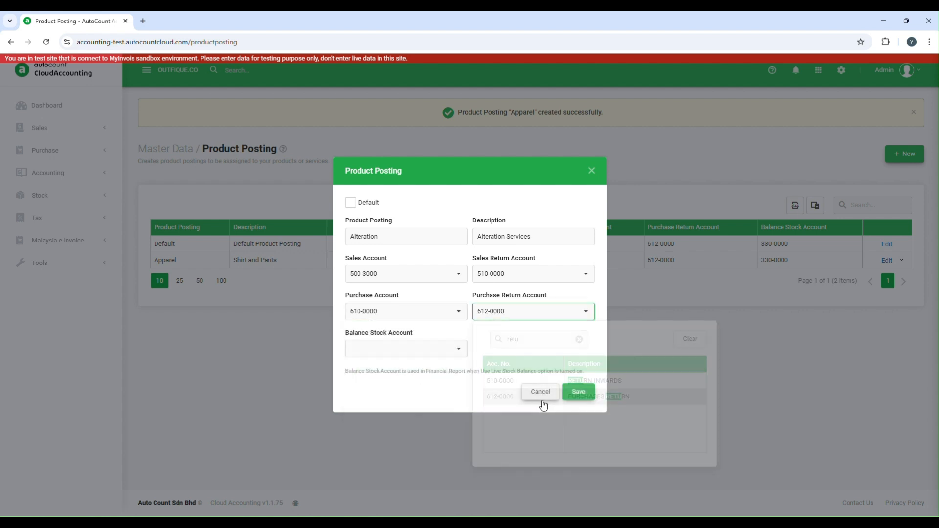
pyautogui.click(585, 393)
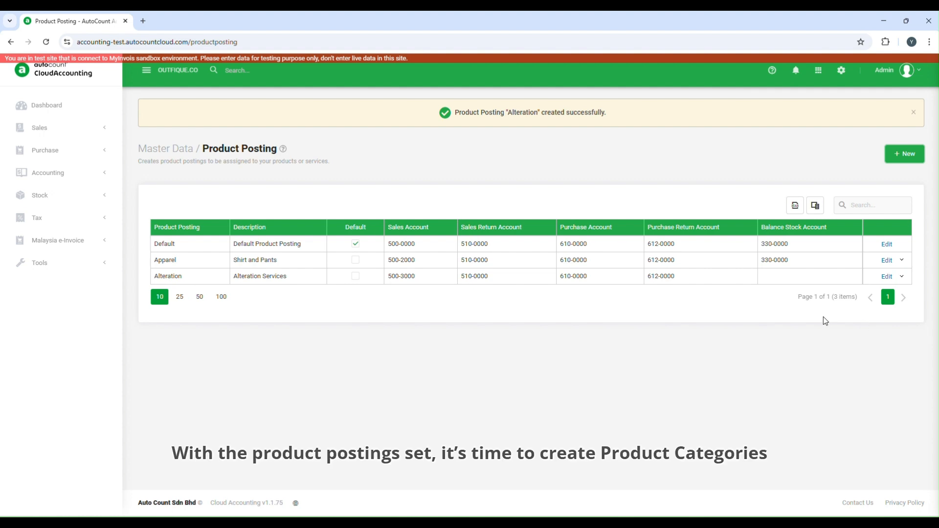
# - Create a product category named "Shirt" in the master data and save it
pyautogui.click(820, 78)
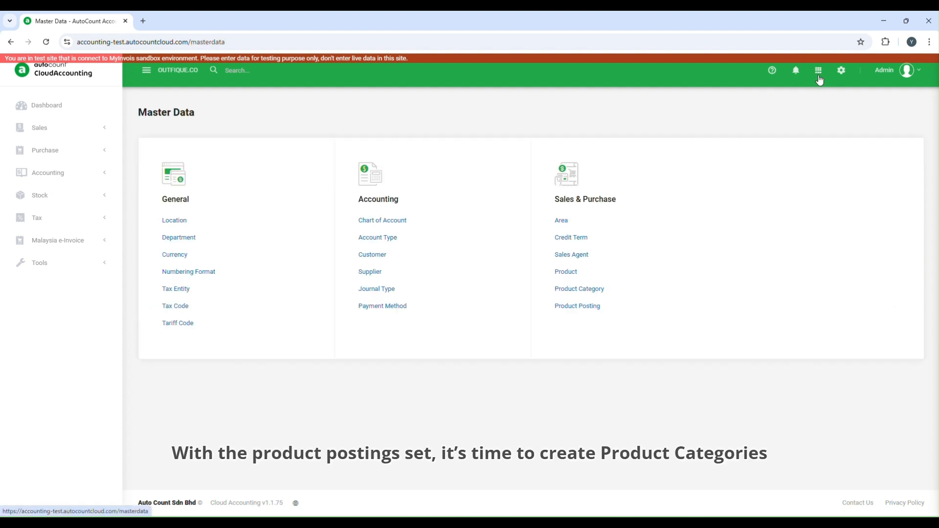
pyautogui.click(591, 293)
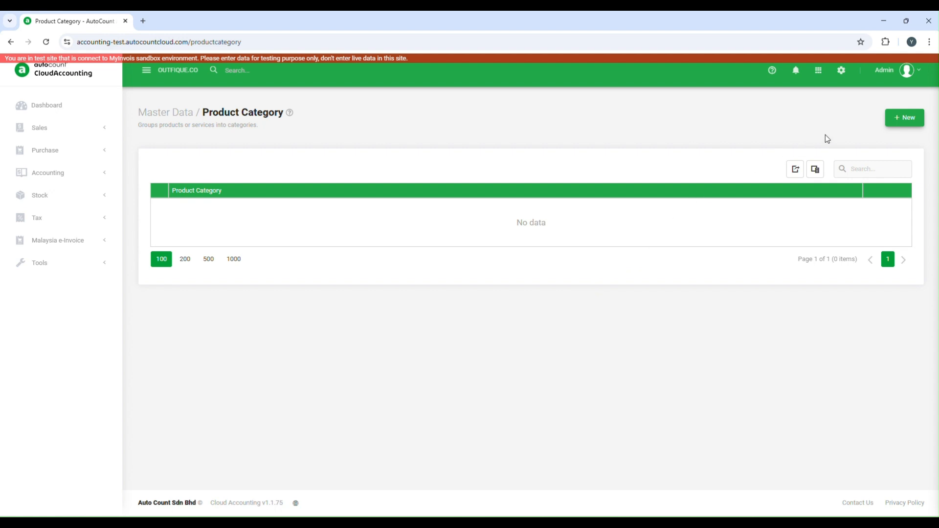
pyautogui.click(897, 124)
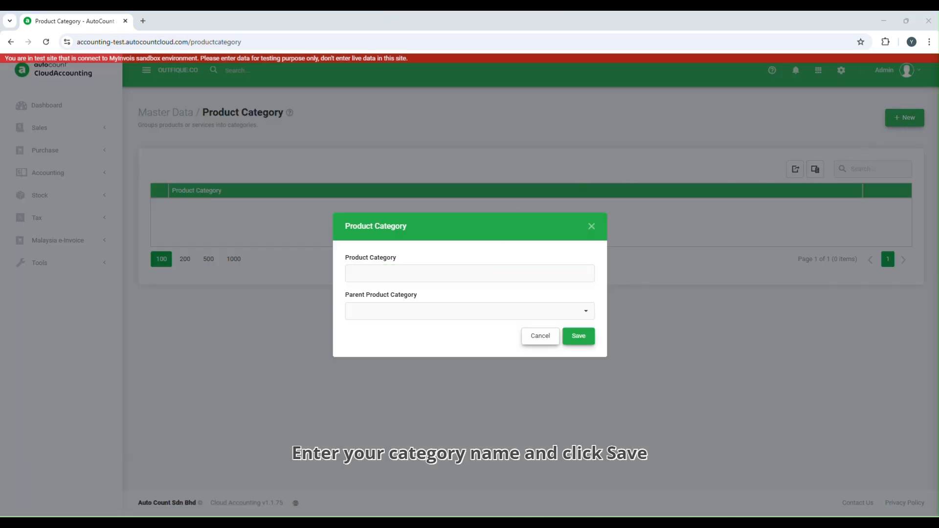
pyautogui.click(453, 273)
pyautogui.write('Shirt')
pyautogui.click(586, 339)
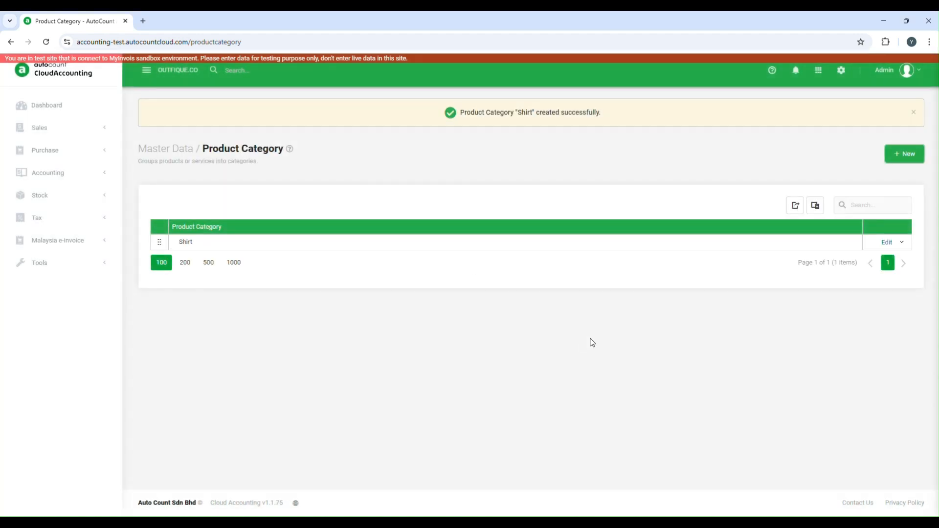
# - Add and save a second product category named "Pants"
pyautogui.click(901, 157)
pyautogui.hotkey('alt', 'Tab')
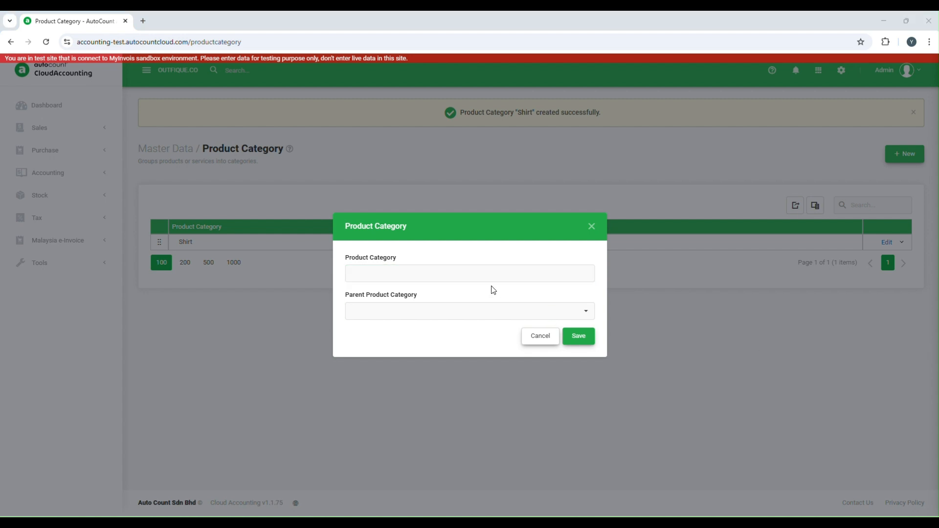
pyautogui.click(483, 272)
pyautogui.write('Pants')
pyautogui.click(578, 338)
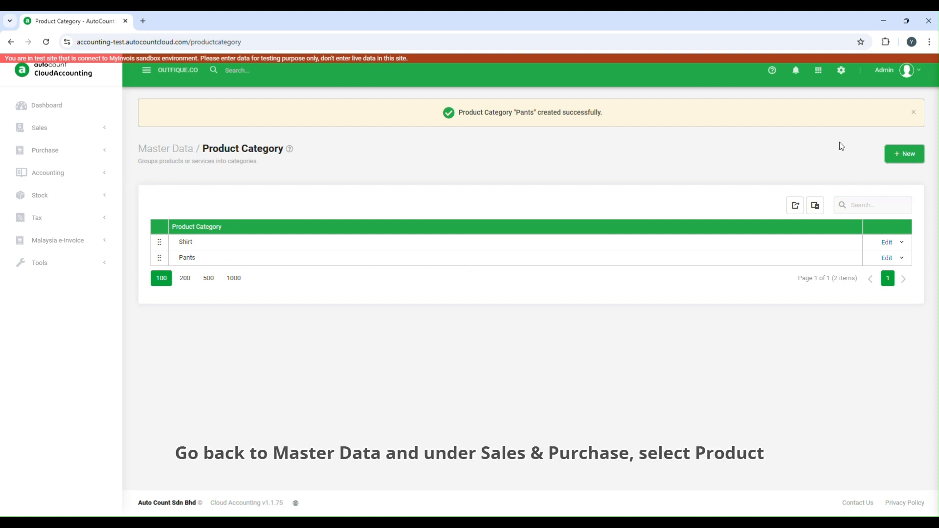
# - Start a new product record in the master data with the product code 001
pyautogui.click(816, 71)
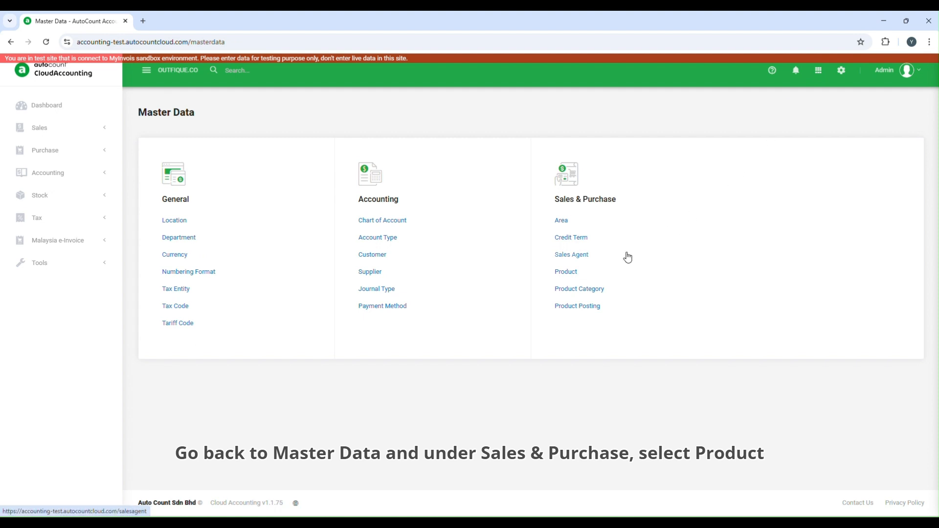
pyautogui.click(566, 272)
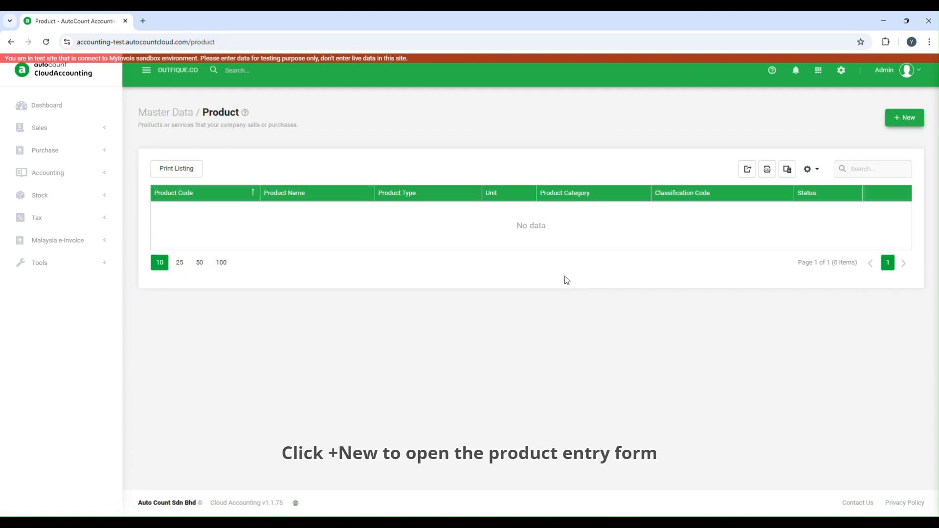
pyautogui.click(903, 125)
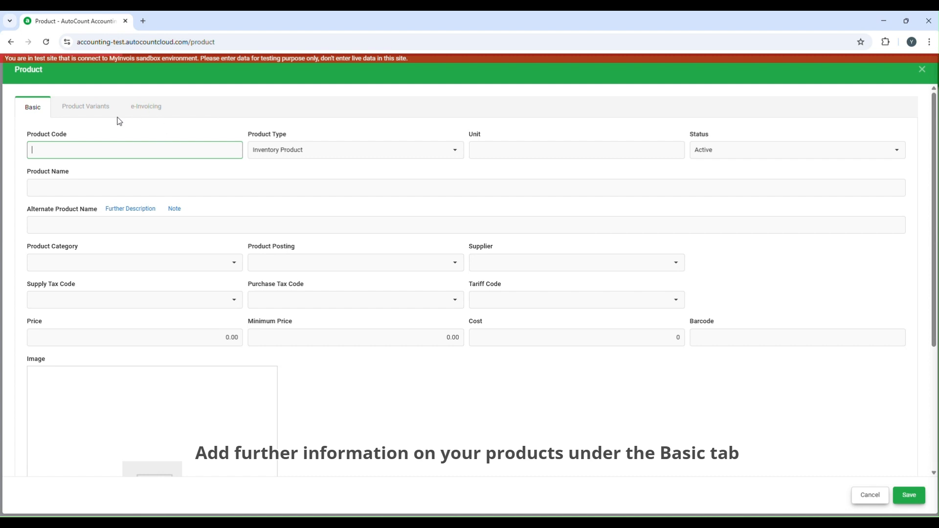
pyautogui.click(39, 111)
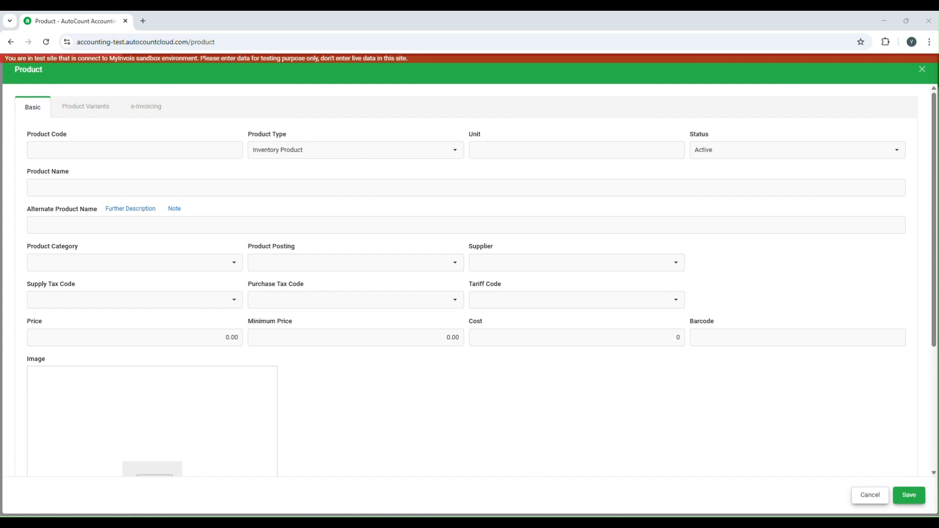
pyautogui.click(37, 145)
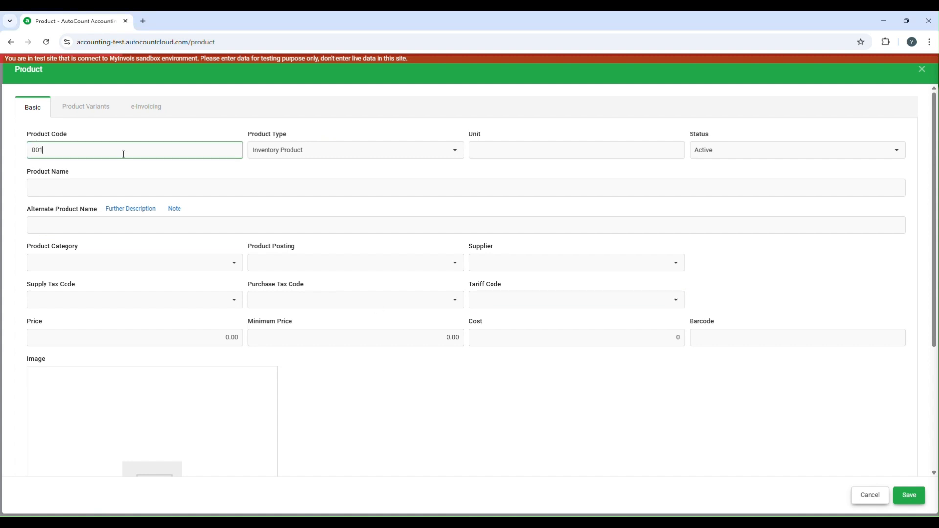
pyautogui.write('001')
pyautogui.click(321, 154)
pyautogui.click(803, 184)
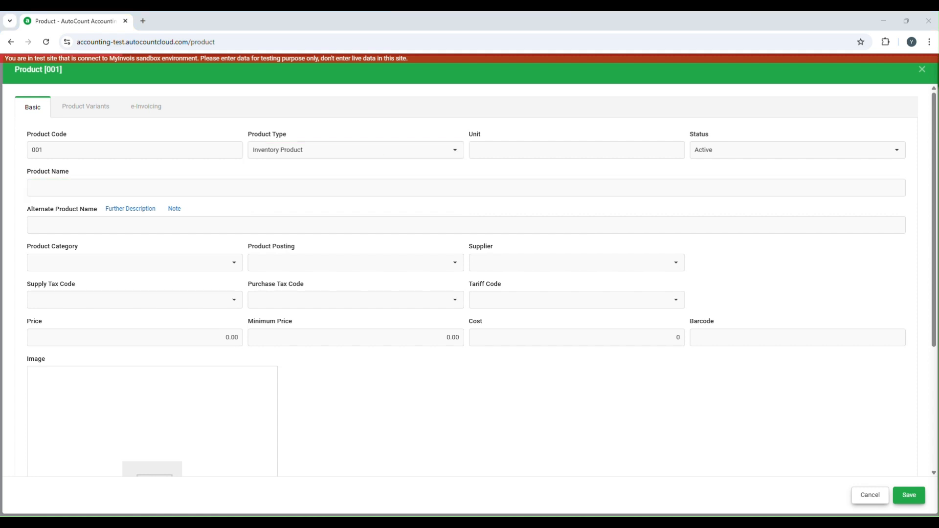
# - Set product 001's unit to UNIT and its name to "Polo shirt"
pyautogui.click(539, 148)
pyautogui.write('UNIT')
pyautogui.click(144, 186)
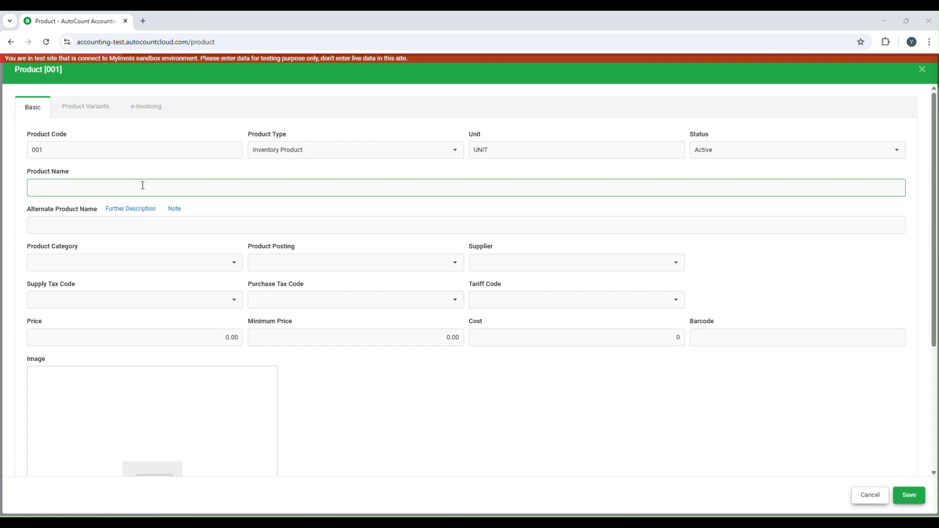
pyautogui.write('Polo shirt')
pyautogui.click(286, 176)
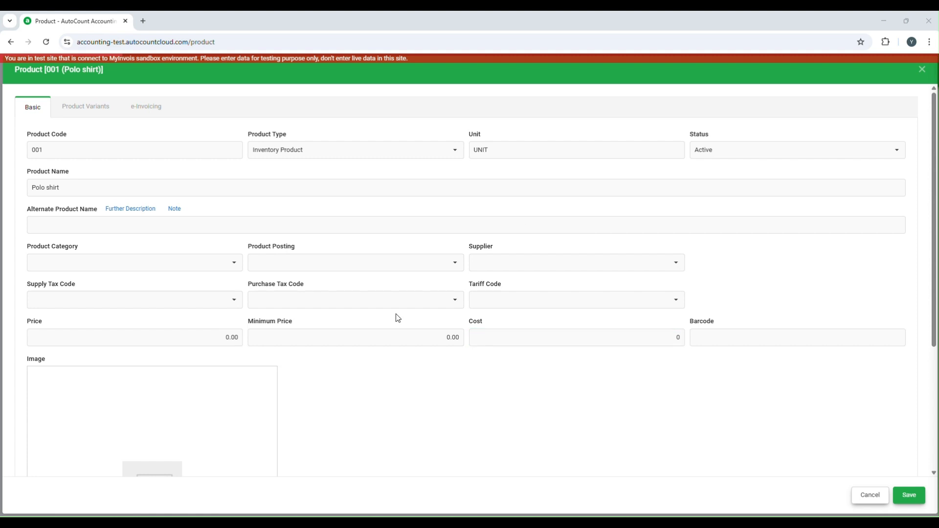
# - Assign the Polo shirt product to the Shirt category and the Apparel product posting
pyautogui.click(139, 263)
pyautogui.click(70, 349)
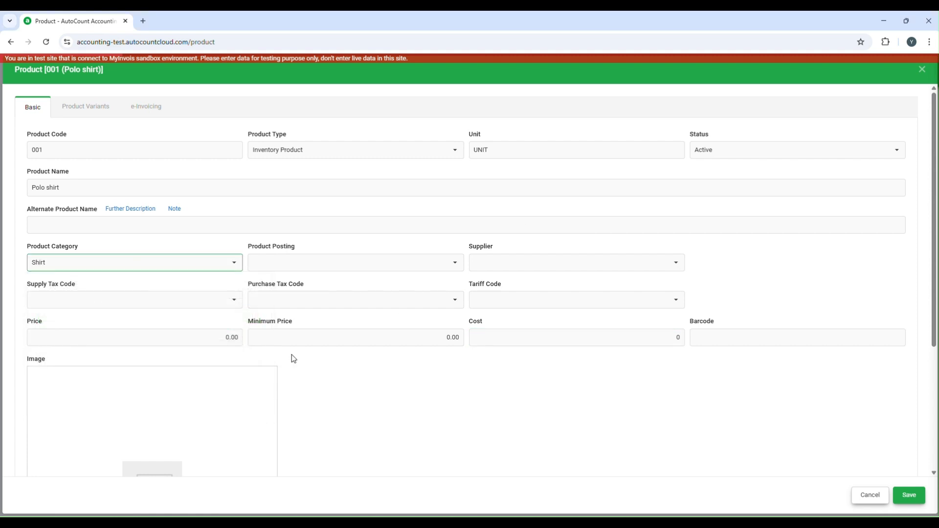
pyautogui.click(356, 263)
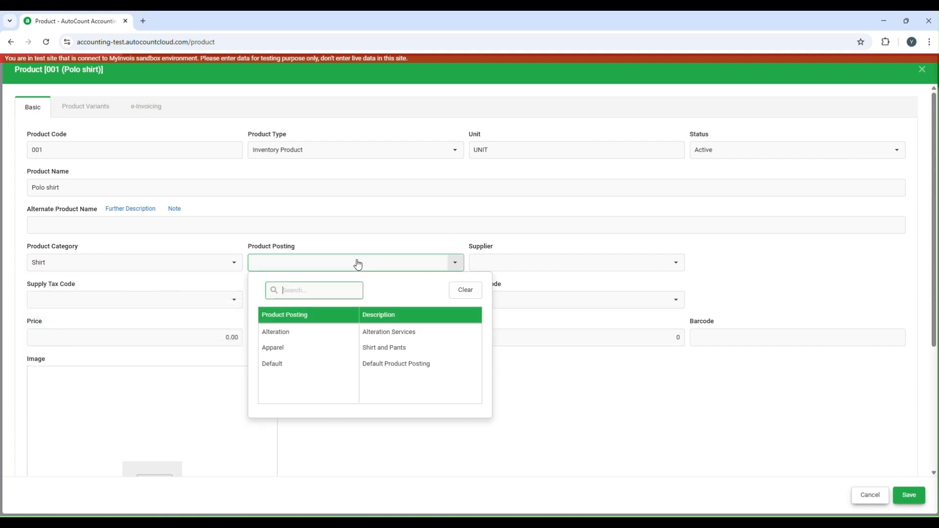
pyautogui.click(335, 347)
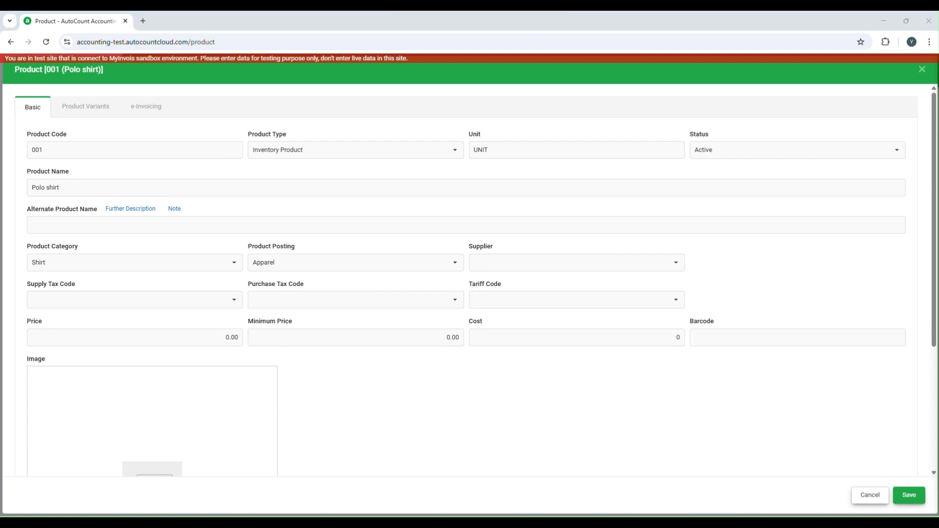
# - Set the Polo shirt's price to 50.00 and its cost to 25
pyautogui.click(162, 333)
pyautogui.write('50')
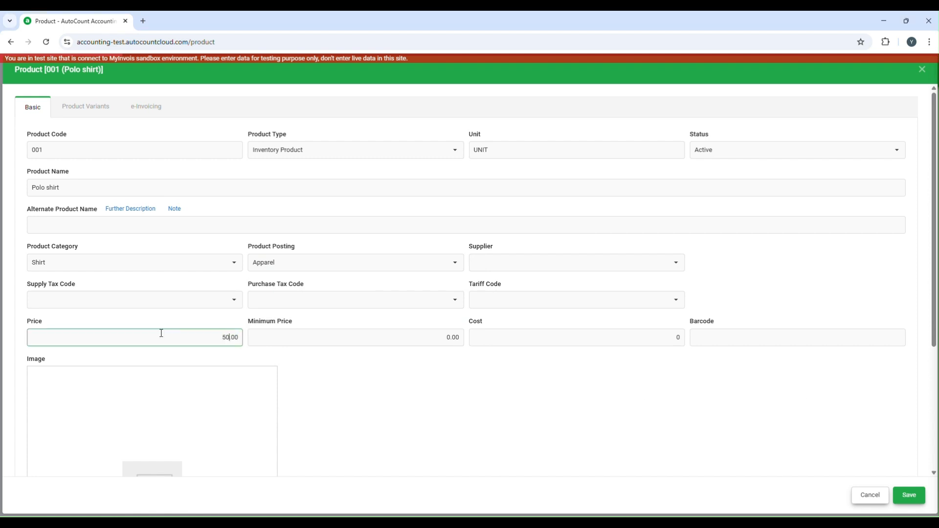
pyautogui.click(423, 383)
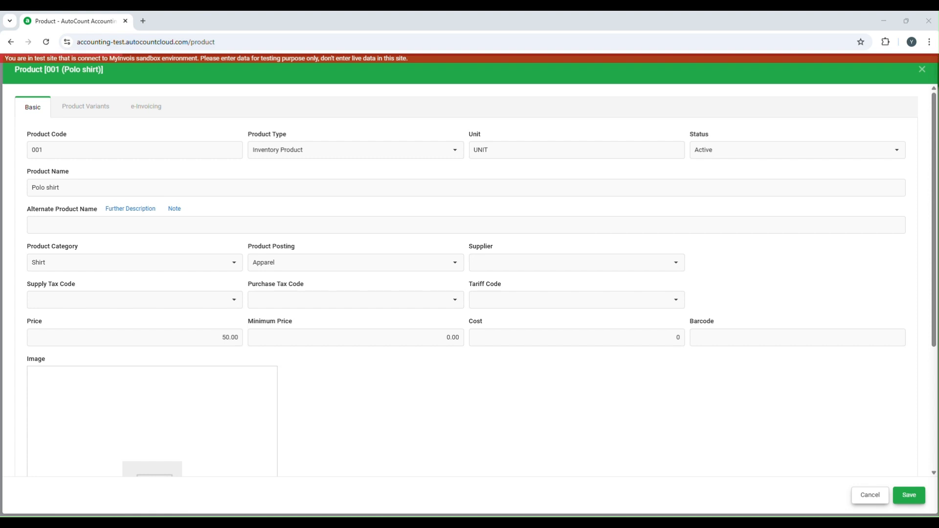
pyautogui.click(626, 336)
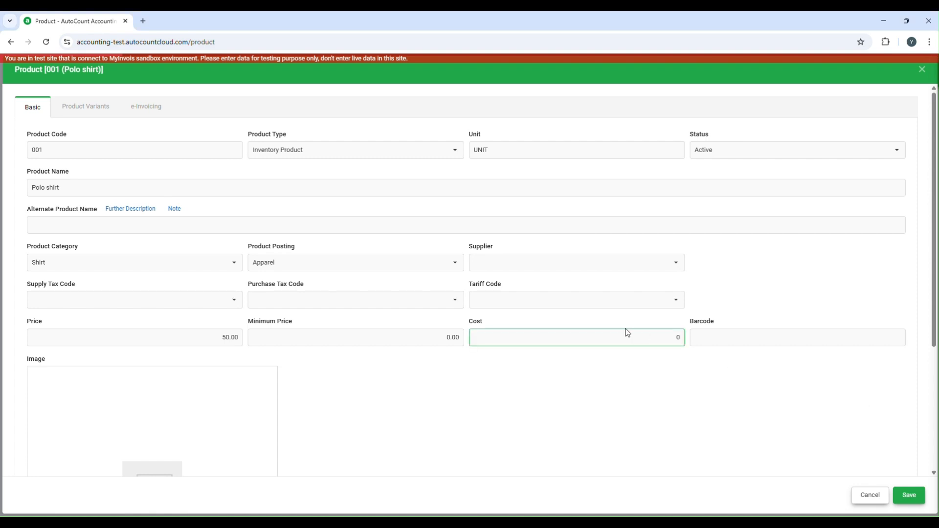
pyautogui.write('25')
pyautogui.click(636, 378)
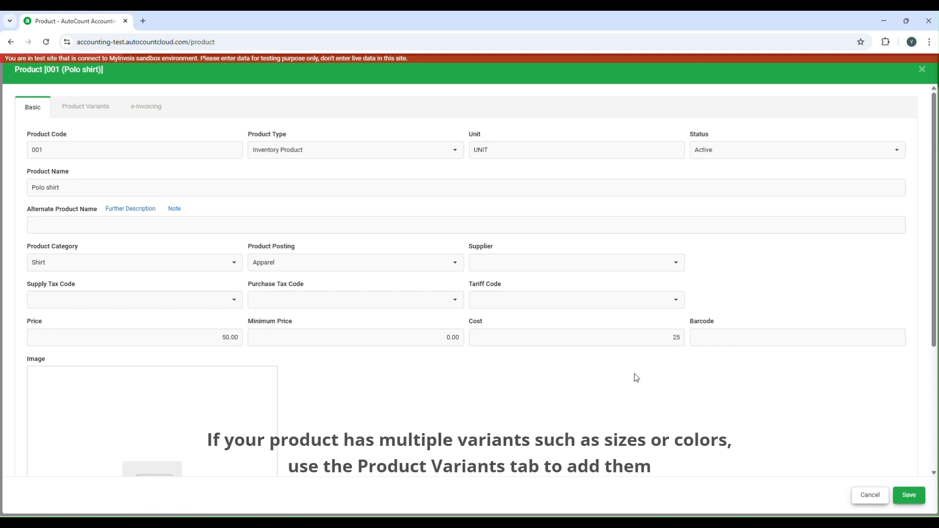
# - Enable Variant 1 in the Polo shirt's product variants
pyautogui.click(107, 108)
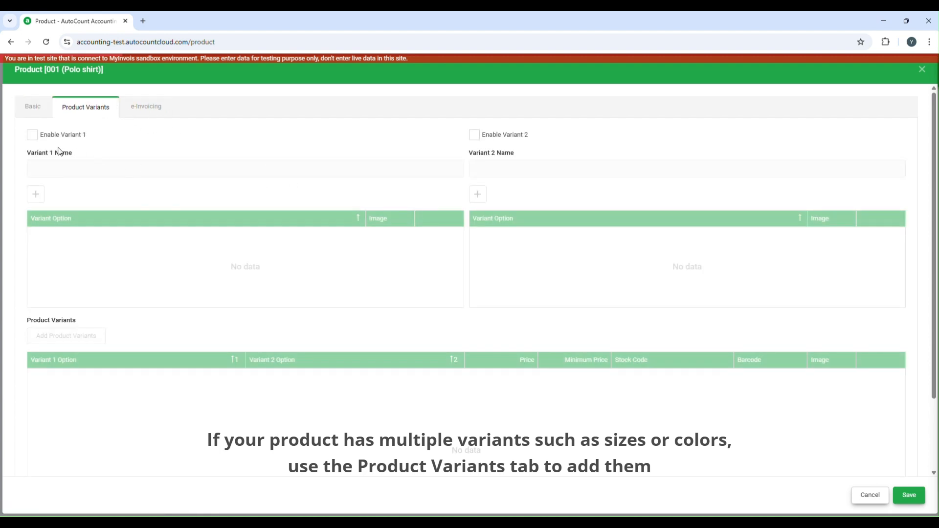
pyautogui.click(32, 136)
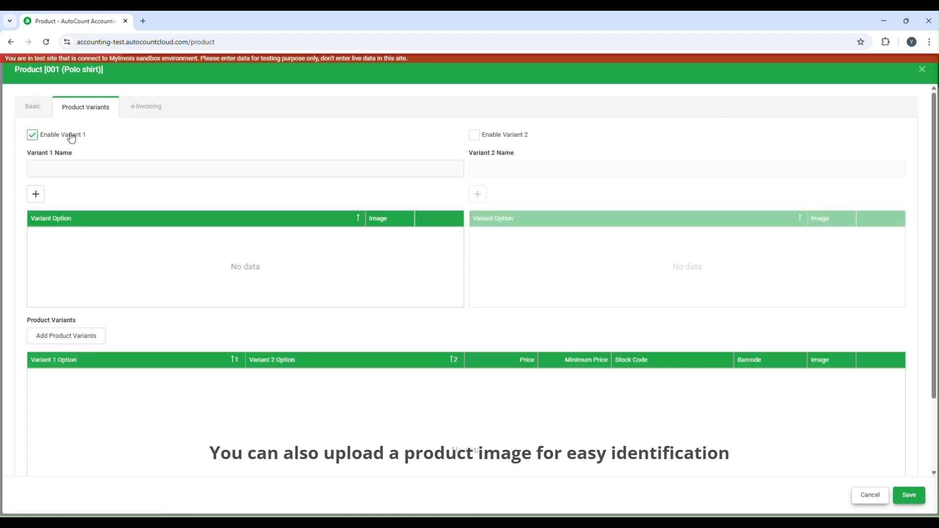
pyautogui.click(36, 195)
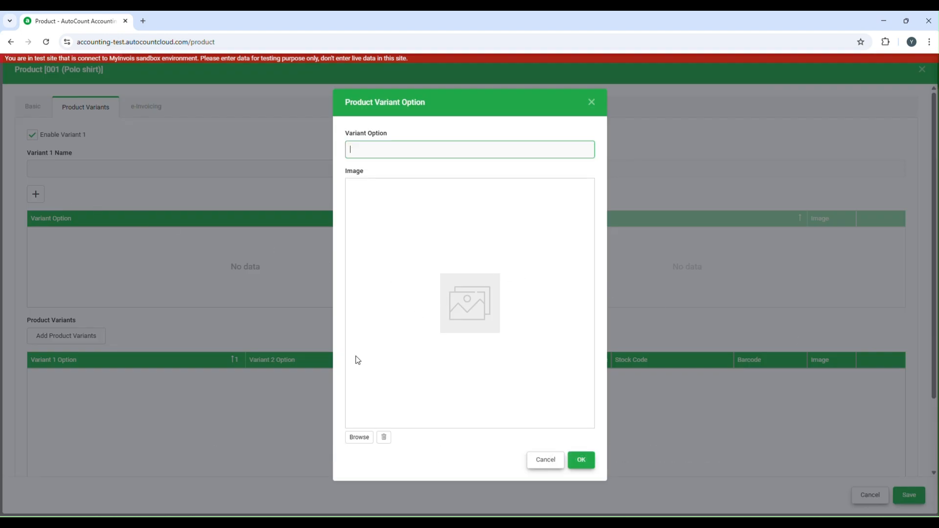
pyautogui.click(354, 438)
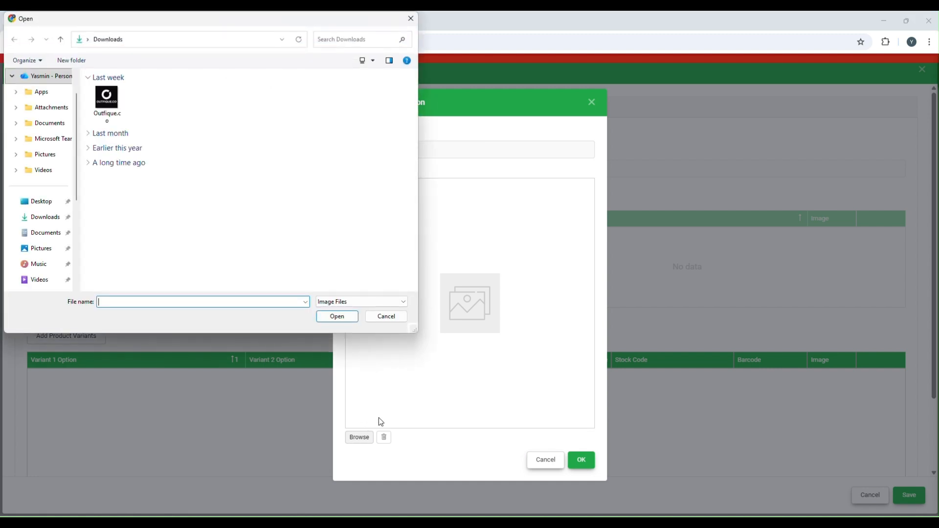
pyautogui.click(385, 317)
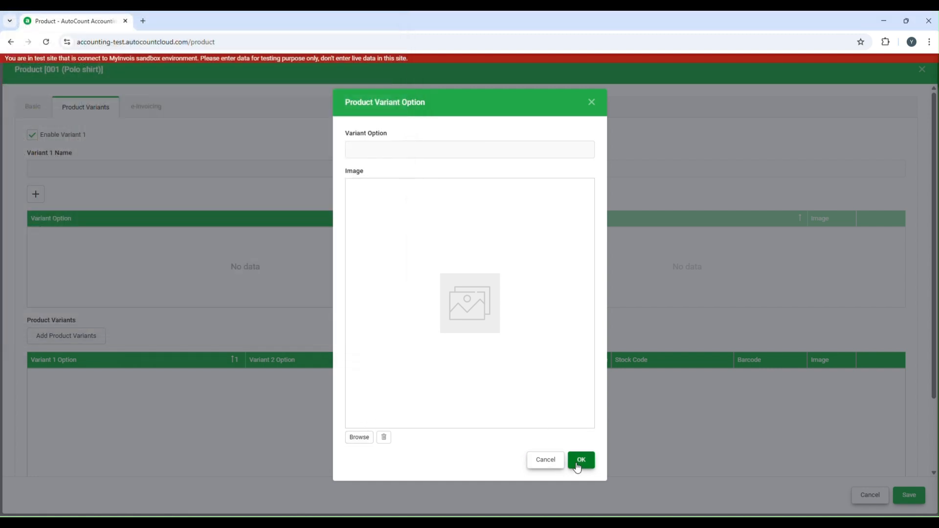
pyautogui.click(550, 463)
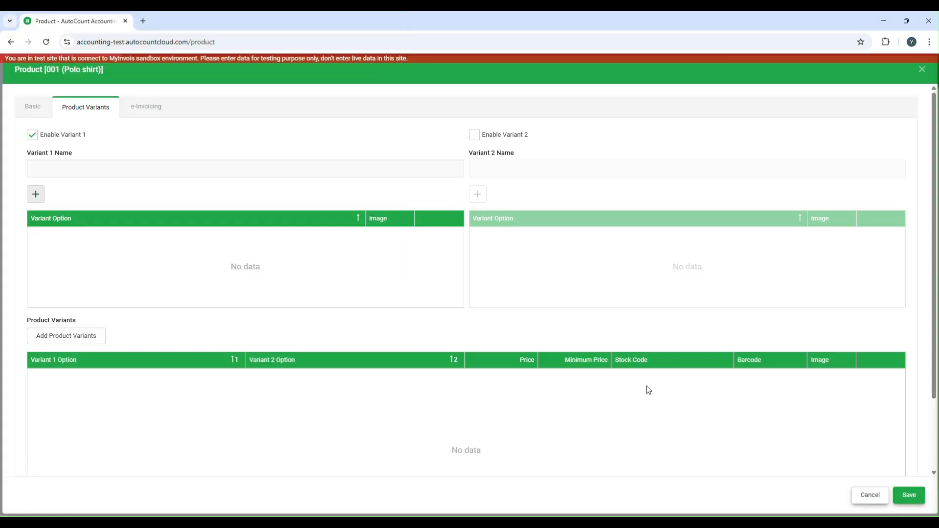
# - Disable Variant 1 for the Polo shirt and set its e-invoicing classification code to 022
pyautogui.click(31, 135)
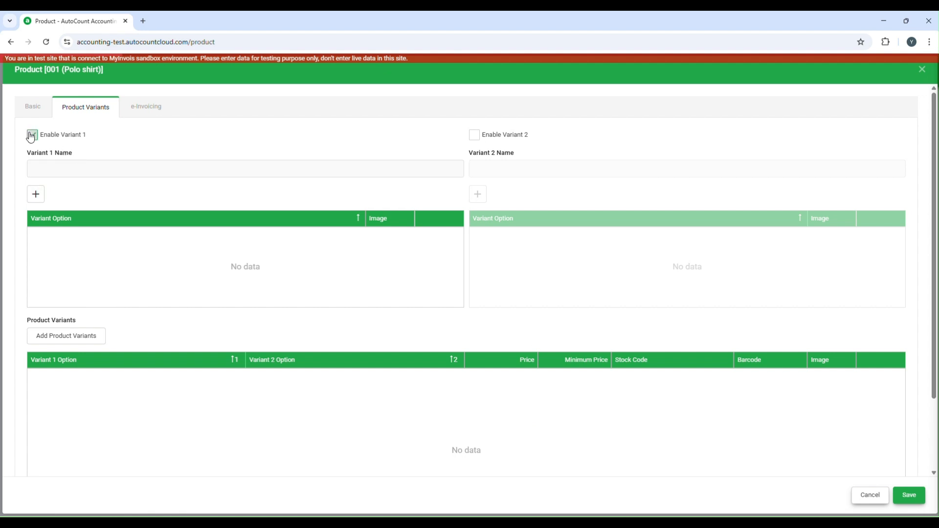
pyautogui.click(142, 113)
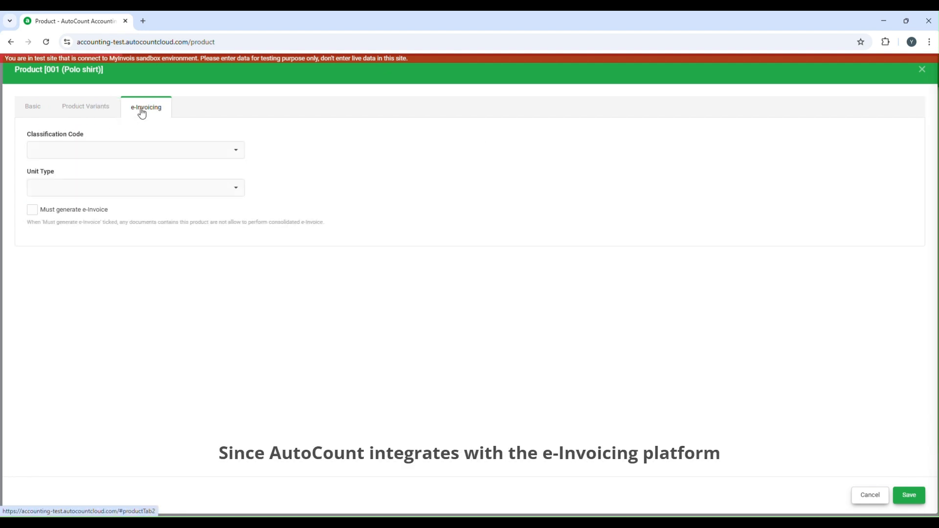
pyautogui.click(145, 150)
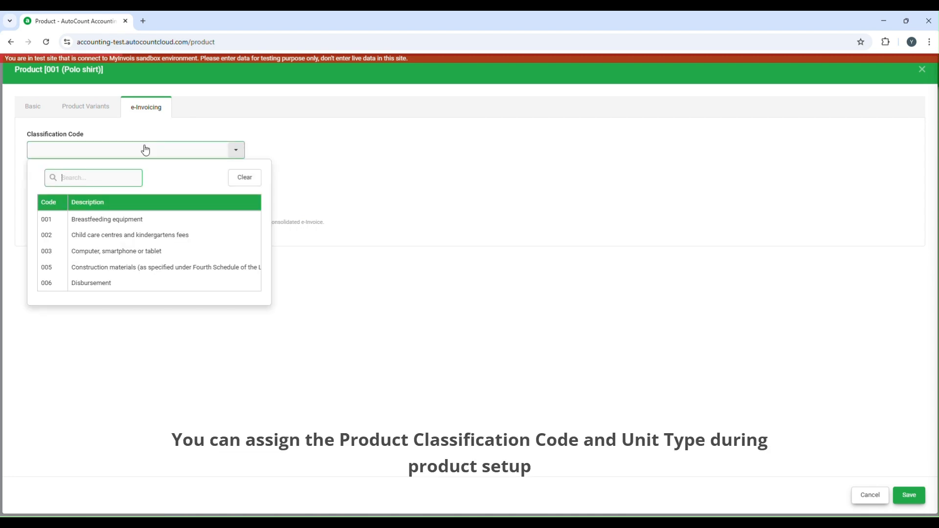
pyautogui.write('022')
pyautogui.click(142, 218)
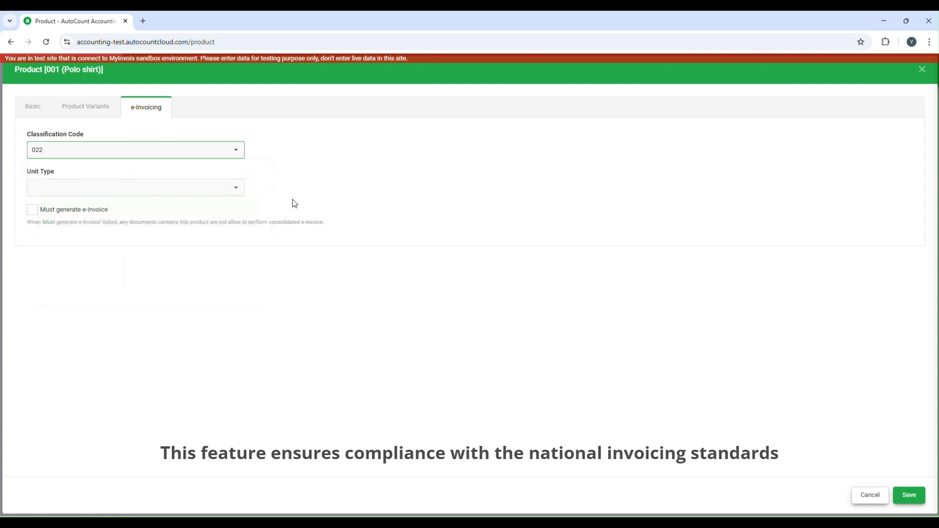
# - Set the Polo shirt's e-invoicing unit type to 11 (outfit) and save the product
pyautogui.click(212, 192)
pyautogui.write('11')
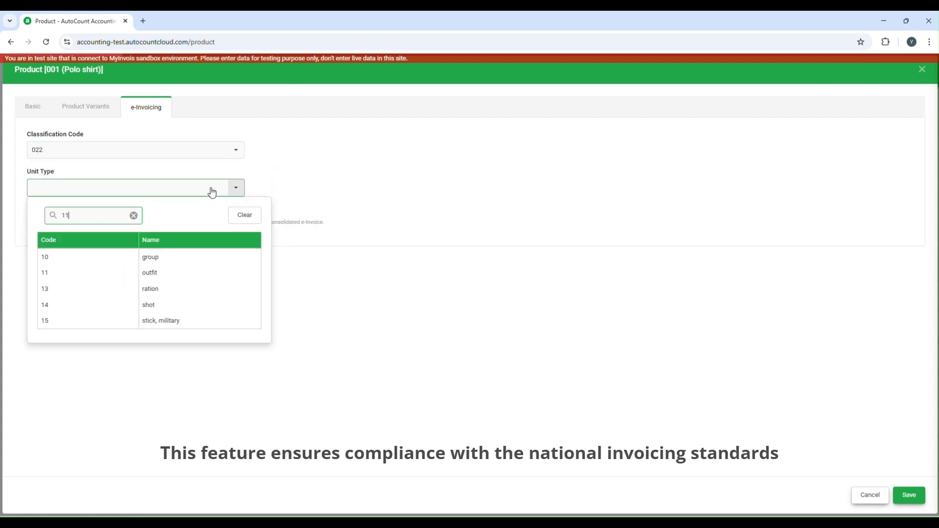
pyautogui.click(160, 255)
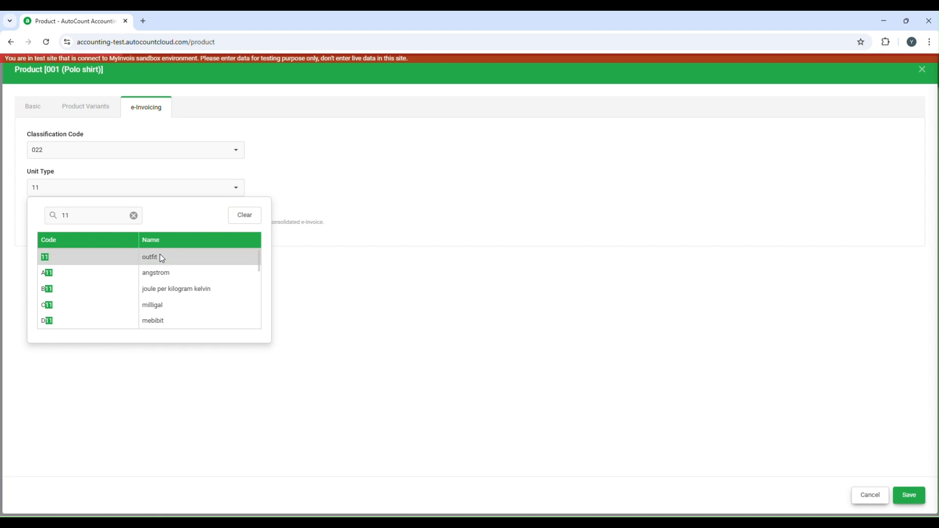
pyautogui.click(903, 495)
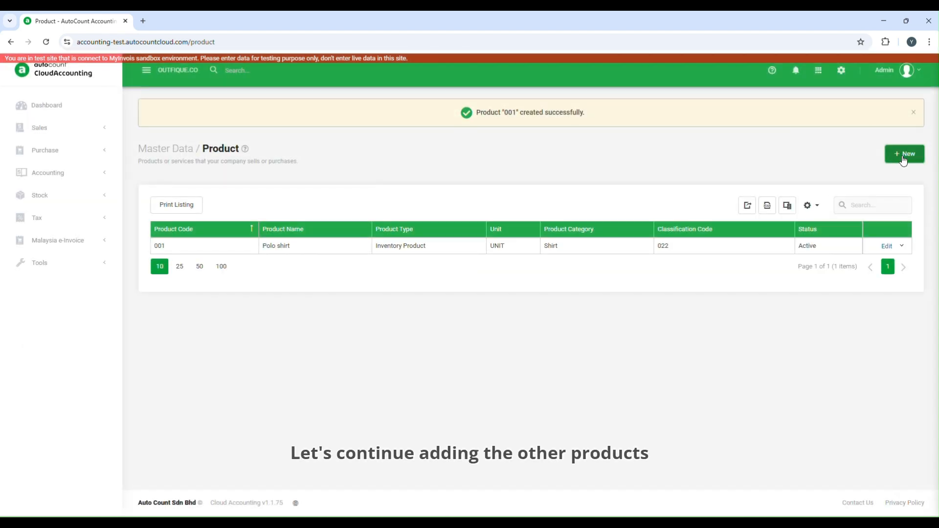
# - Start a new product with the product code 002
pyautogui.click(904, 161)
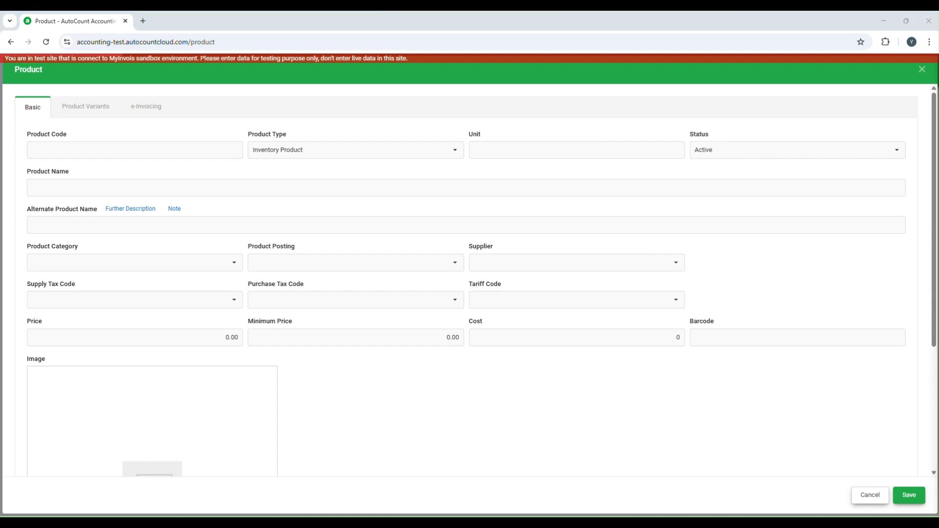
pyautogui.click(56, 148)
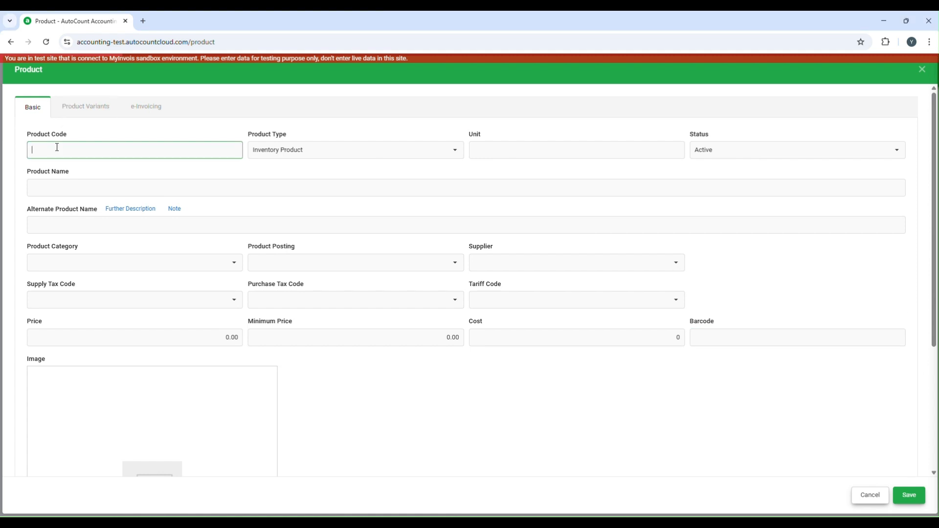
pyautogui.write('002')
pyautogui.click(379, 170)
pyautogui.click(543, 149)
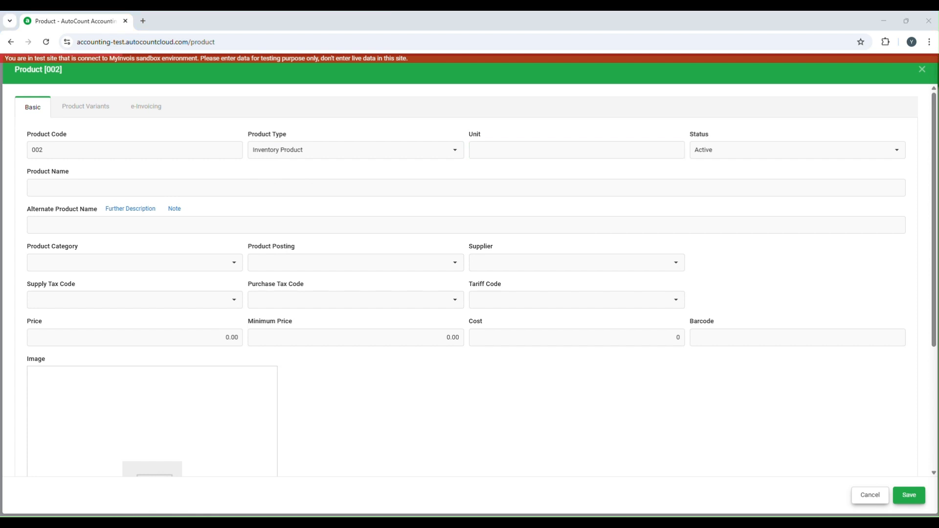
# - Set product 002's unit to UNIT and its name to "Jeans"
pyautogui.click(507, 153)
pyautogui.write('UNIT')
pyautogui.click(509, 175)
pyautogui.click(151, 188)
pyautogui.write('Jeans')
pyautogui.click(270, 211)
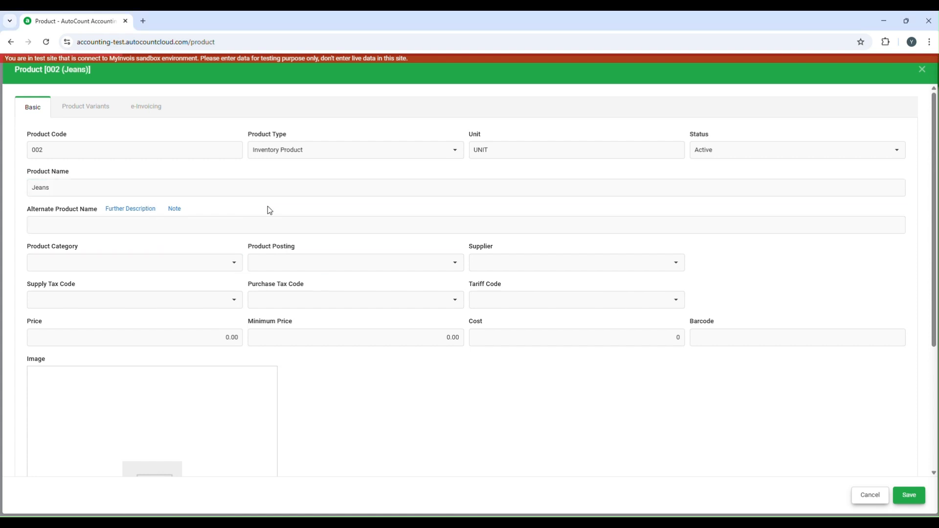
# - Assign the Jeans product to the Pants category and the Apparel product posting
pyautogui.click(233, 263)
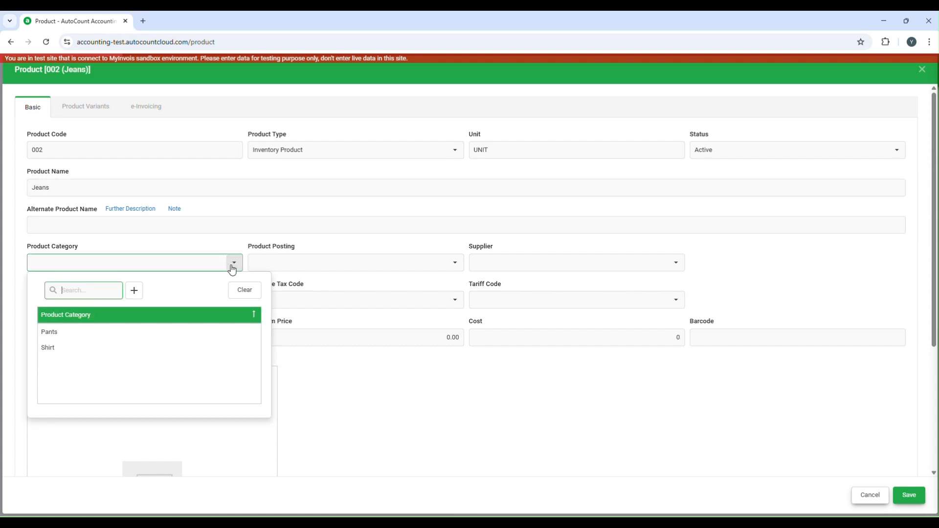
pyautogui.click(107, 331)
pyautogui.click(334, 272)
pyautogui.click(323, 349)
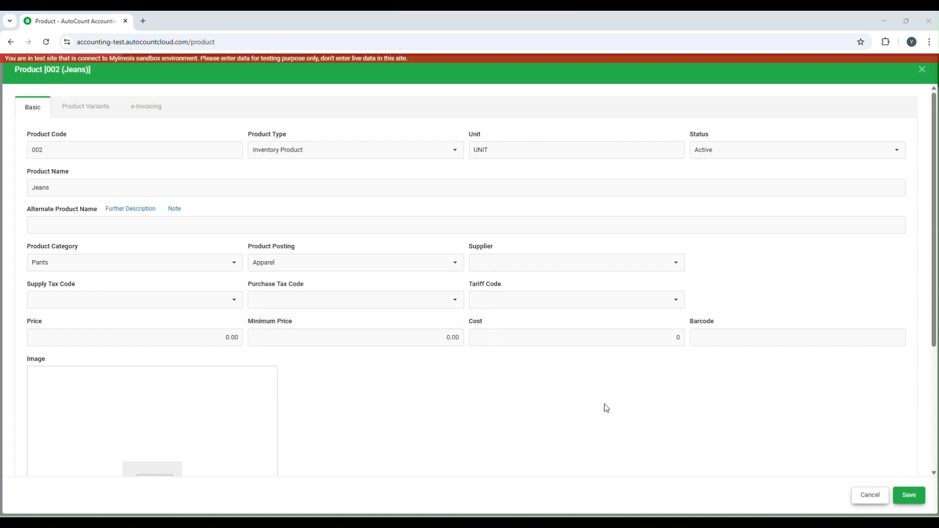
# - Set the Jeans product's price to 70.00 and its cost to 30
pyautogui.click(226, 342)
pyautogui.write('70')
pyautogui.click(482, 407)
pyautogui.click(563, 338)
pyautogui.write('30')
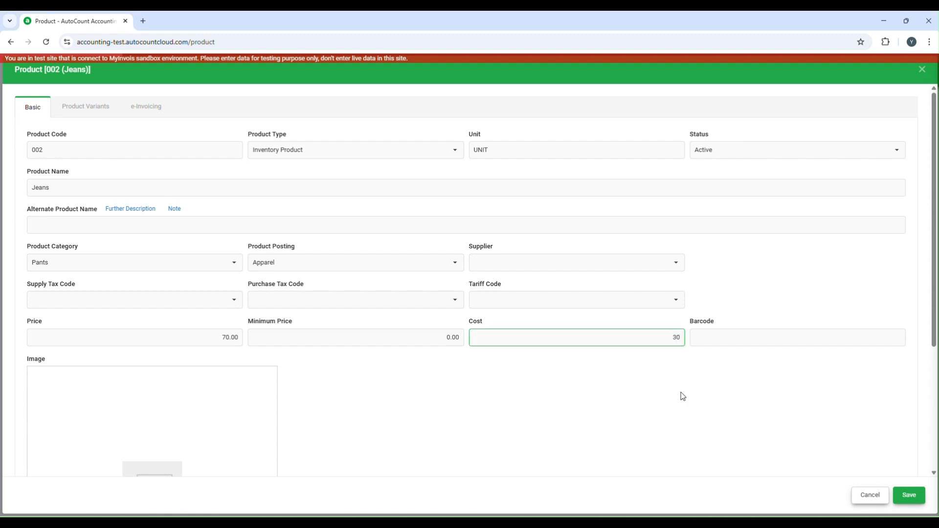
pyautogui.click(682, 395)
# - Set the Jeans product's e-invoicing classification code to 022 and unit type to 11 (outfit), and save the product
pyautogui.click(139, 106)
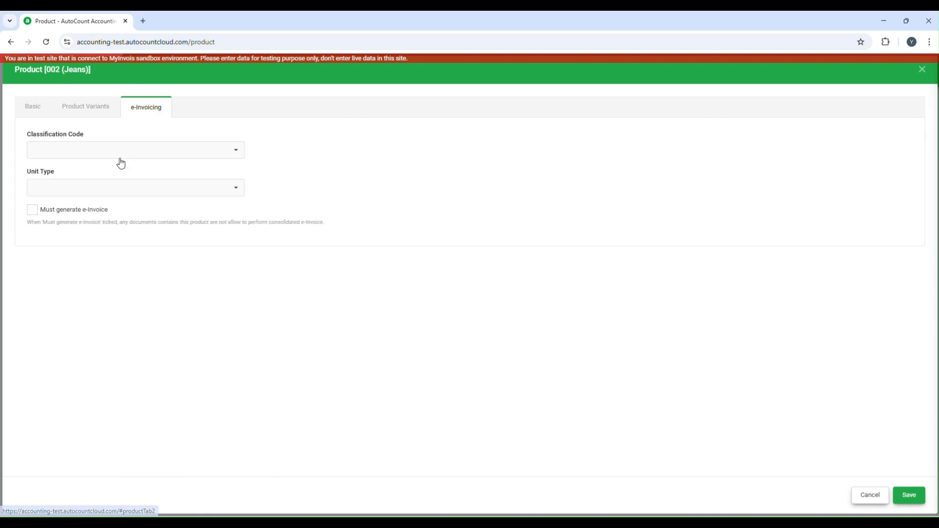
pyautogui.click(124, 152)
pyautogui.write('022')
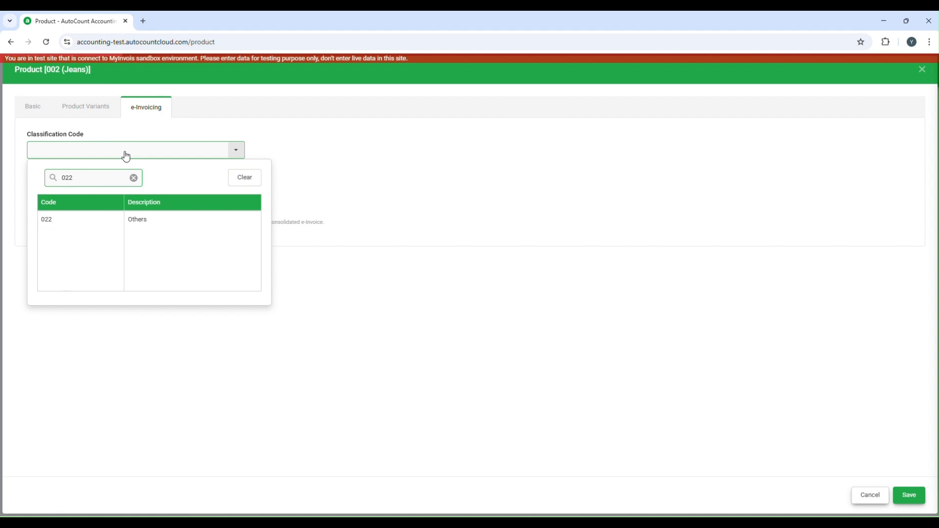
pyautogui.click(120, 218)
pyautogui.click(103, 191)
pyautogui.write('11')
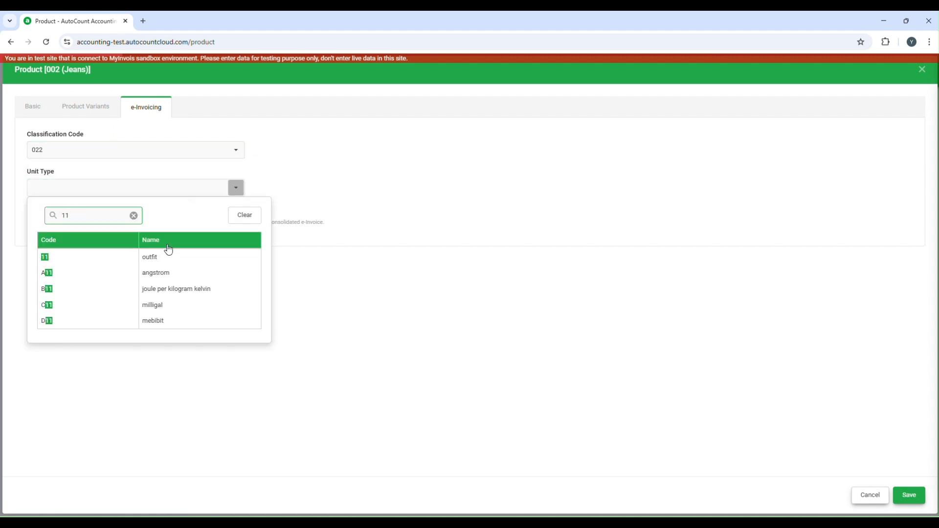
pyautogui.click(167, 255)
pyautogui.click(909, 495)
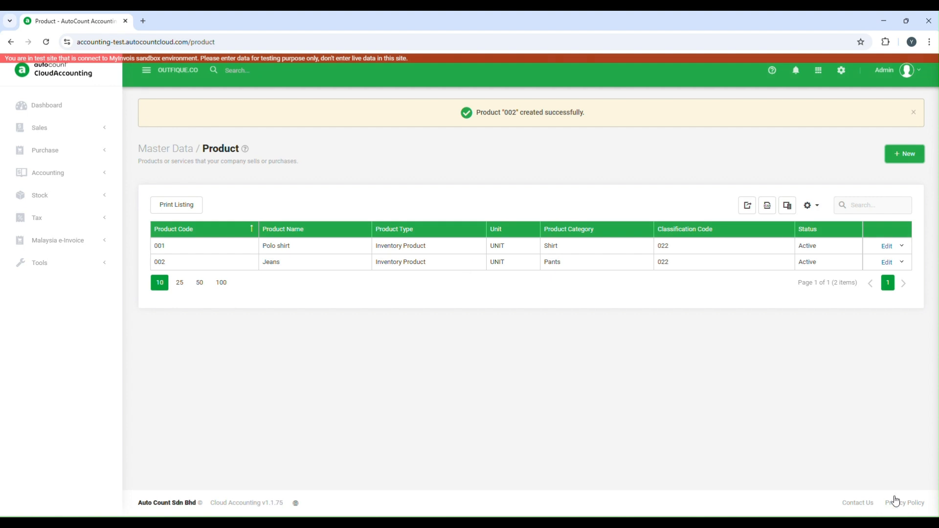
# - Start a new product with the code 003 and set its product type to Service Product
pyautogui.click(894, 159)
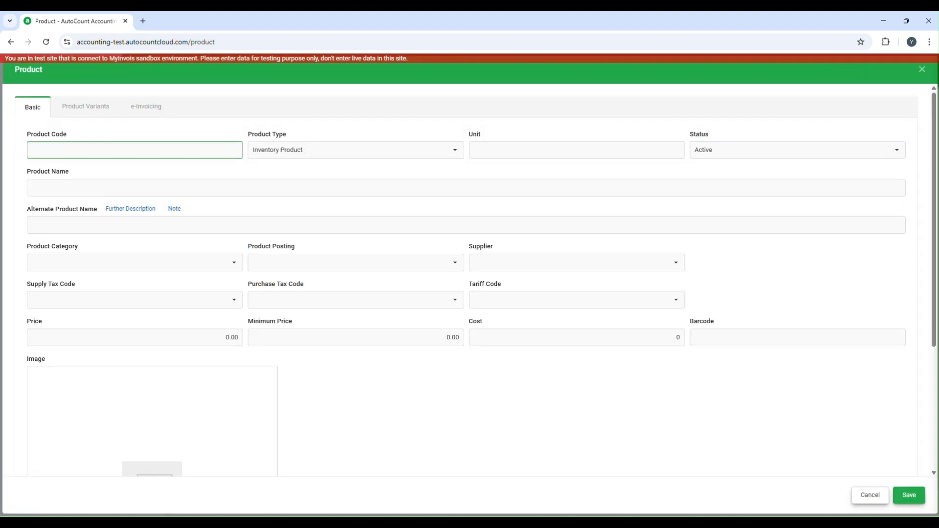
pyautogui.click(151, 143)
pyautogui.write('003')
pyautogui.click(304, 131)
pyautogui.click(302, 152)
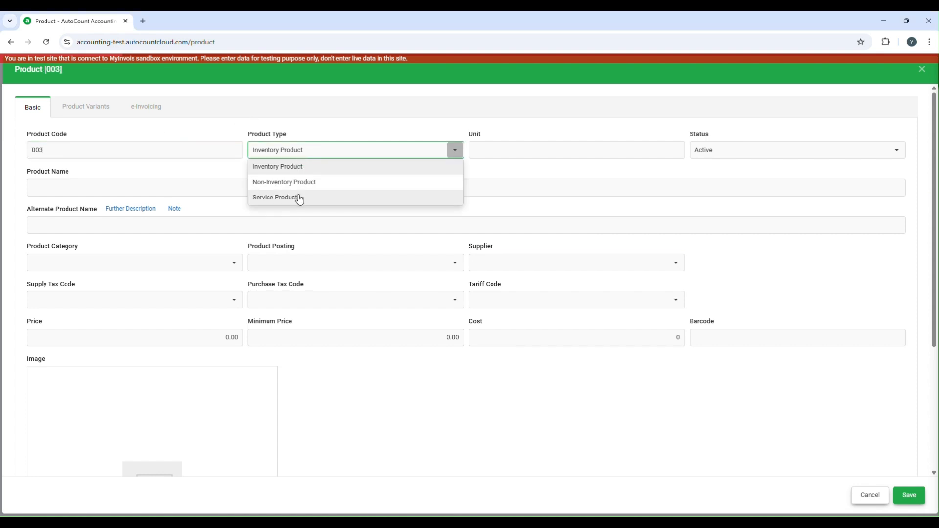
pyautogui.click(299, 198)
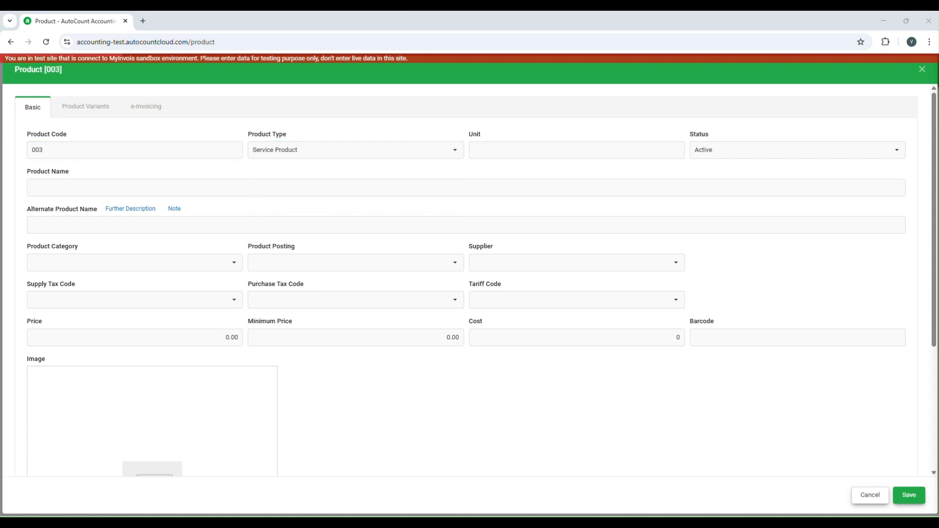
# - Set product 003's unit to UNIT and its name to "Pants Alteration"
pyautogui.click(539, 150)
pyautogui.write('UNIT')
pyautogui.click(580, 130)
pyautogui.click(300, 188)
pyautogui.hotkey('ctrl', 'v')
pyautogui.click(337, 175)
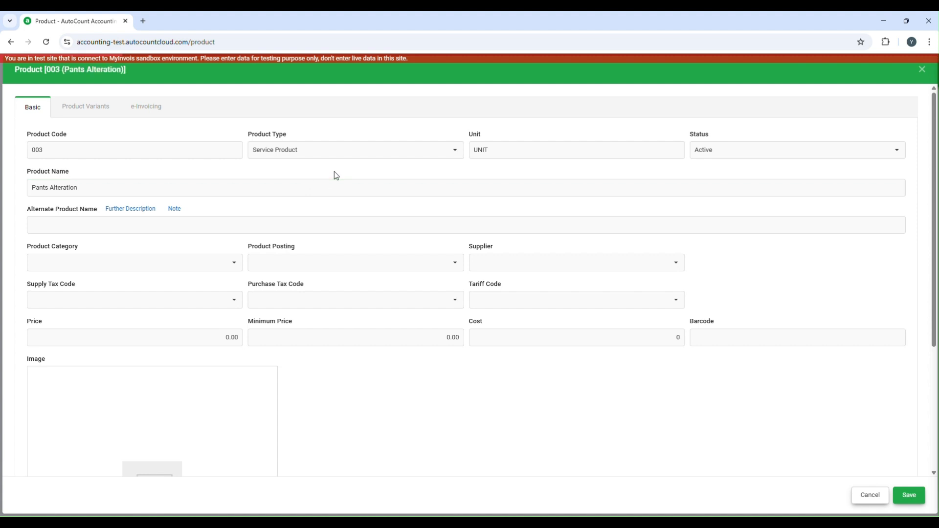
# - Assign the Pants Alteration product to the Alteration product posting, leaving its category blank
pyautogui.click(234, 266)
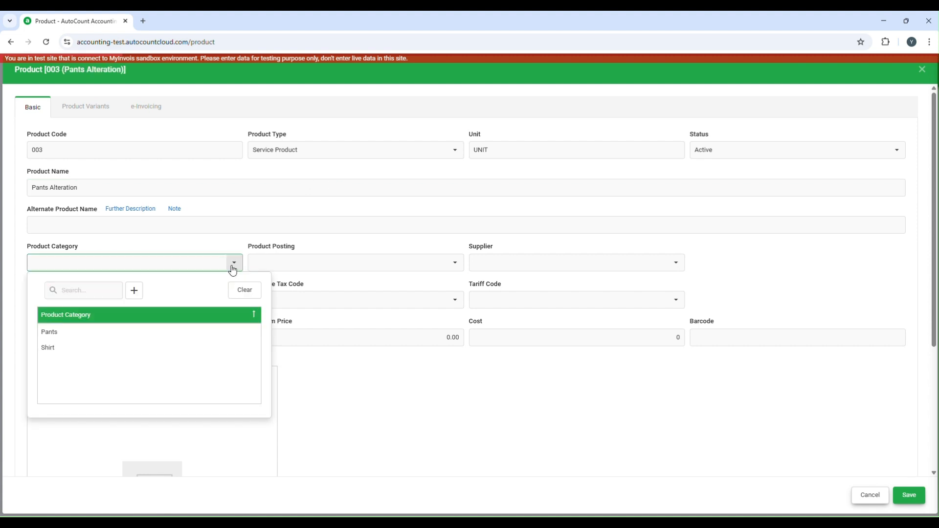
pyautogui.click(278, 263)
pyautogui.click(295, 334)
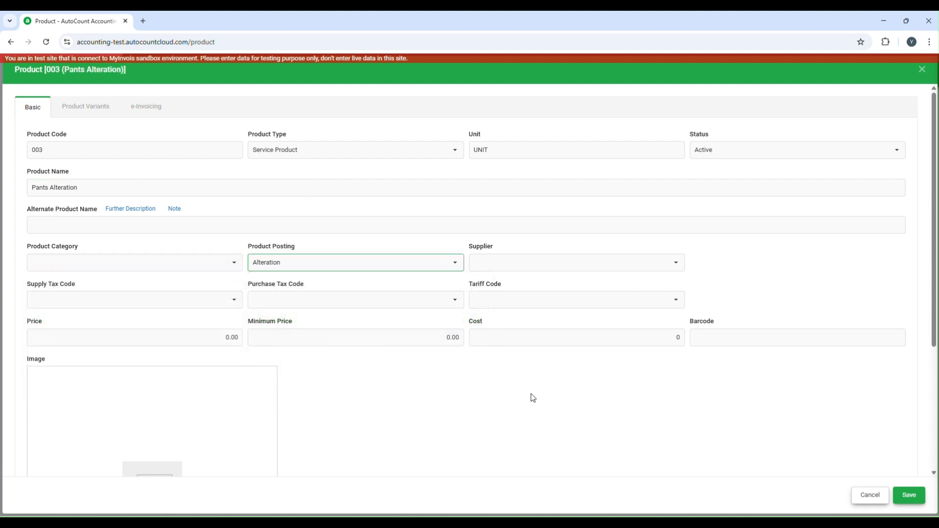
pyautogui.click(533, 399)
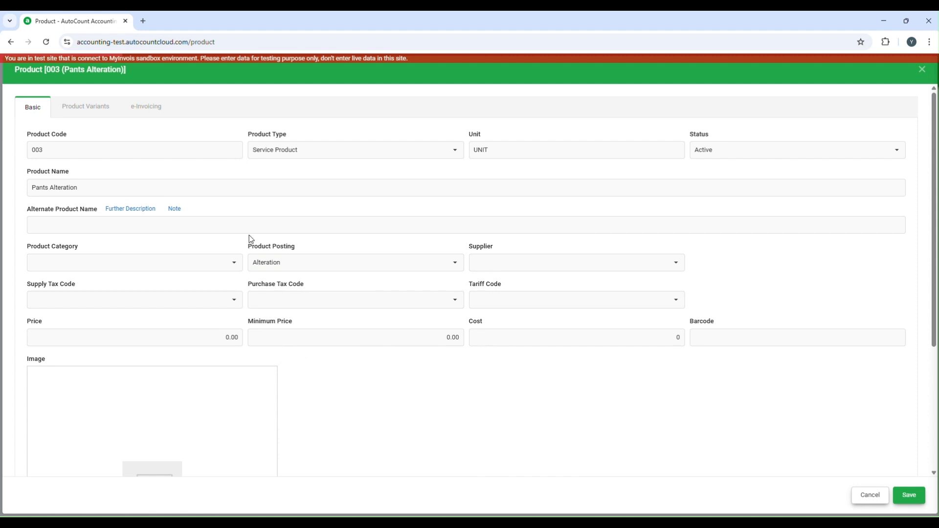
# - Set the Pants Alteration product's e-invoicing classification code to 022 and unit type to E48 (service), and save the product
pyautogui.click(158, 106)
pyautogui.click(162, 152)
pyautogui.write('0')
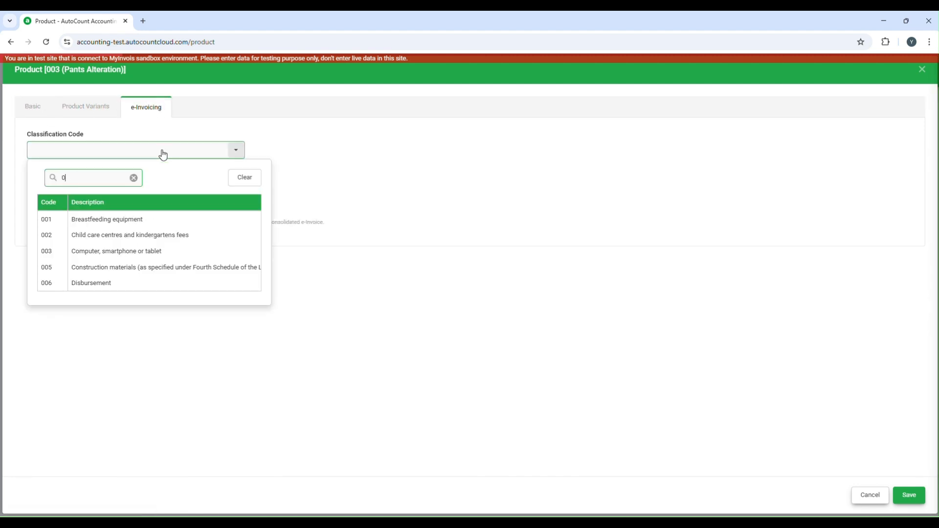
pyautogui.write('22')
pyautogui.click(152, 220)
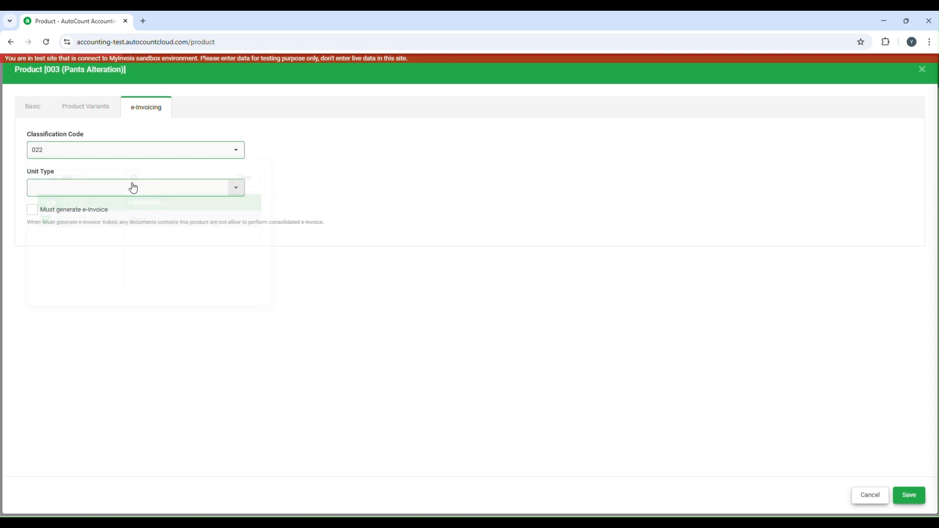
pyautogui.click(118, 191)
pyautogui.write('se')
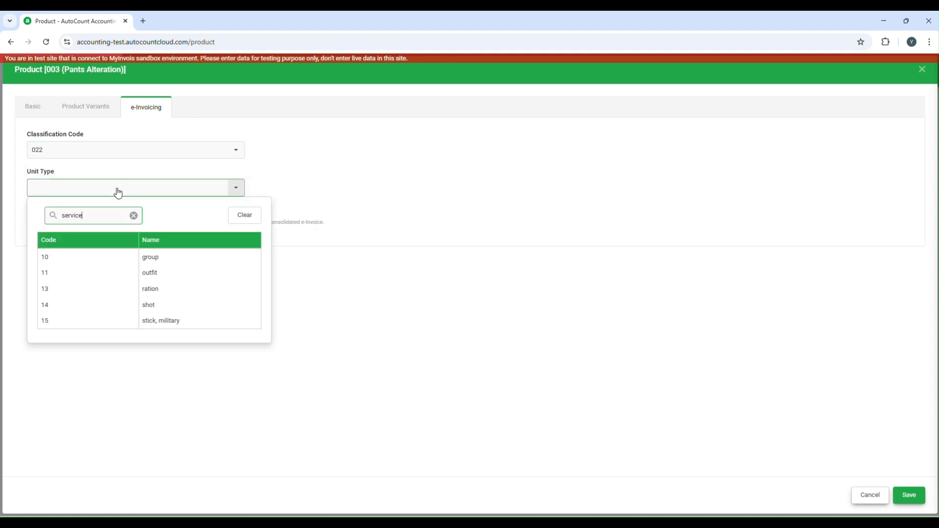
pyautogui.write('rvice')
pyautogui.click(167, 258)
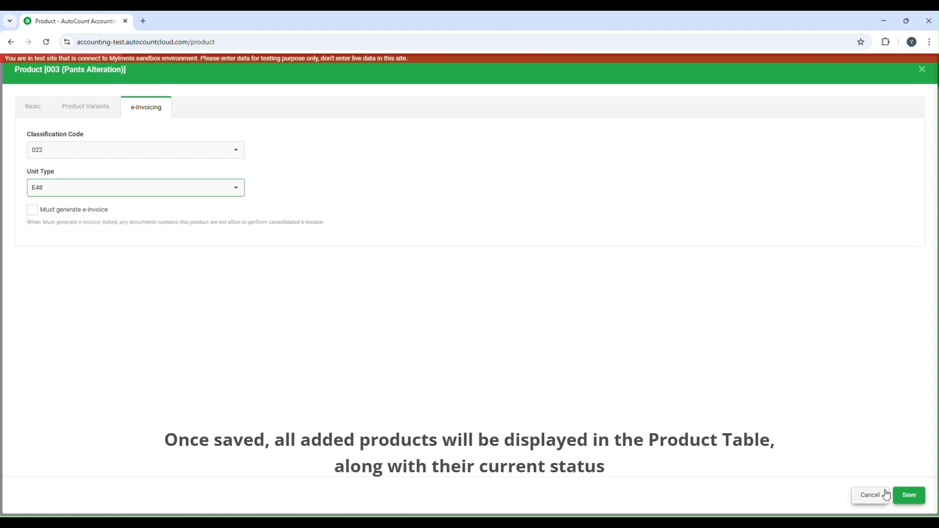
pyautogui.click(903, 495)
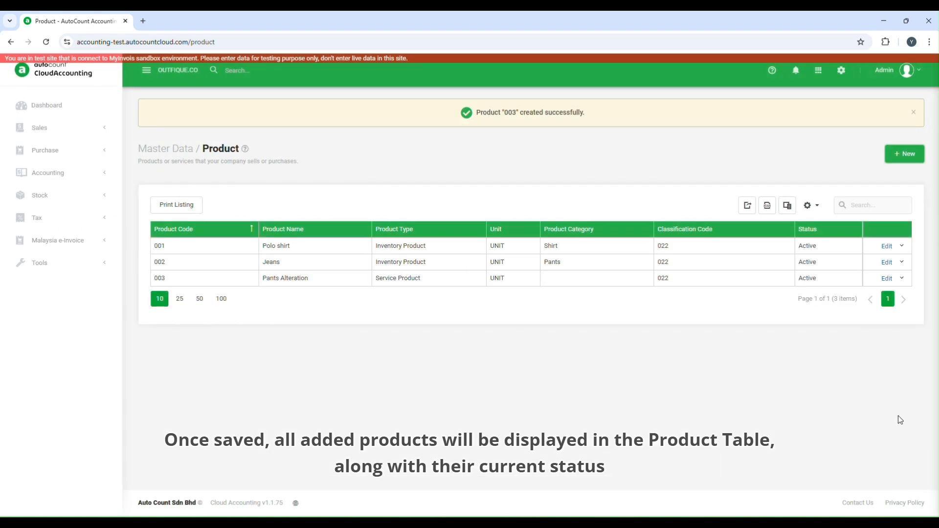